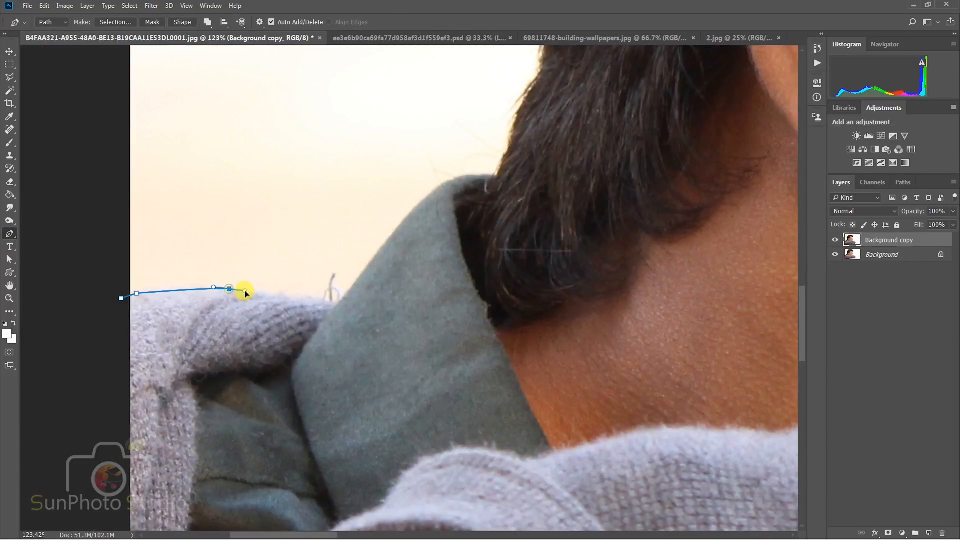
Trace a pen path from the man's shoulder along his hair and forehead toward the glasses
left_click(470, 112)
scroll(470, 112, "down", 3)
left_click(478, 223)
scroll(478, 223, "up", 5)
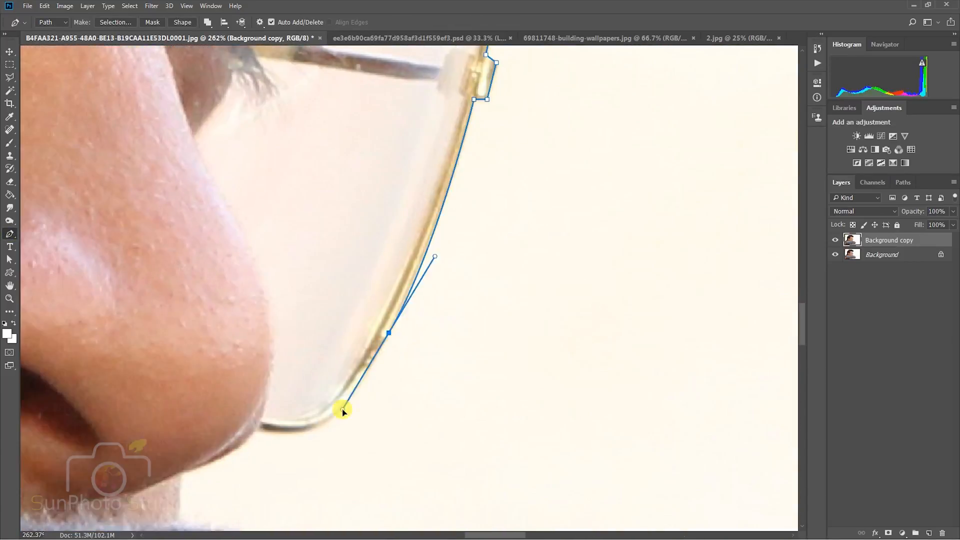
Continue the pen path around the glasses and sleeve and close it around the man's body
scroll(420, 355, "down", 8)
left_click_drag(440, 220, 458, 224)
left_click_drag(538, 256, 568, 275)
left_click_drag(620, 328, 631, 353)
left_click_drag(610, 425, 595, 457)
left_click(547, 503)
scroll(467, 383, "down", 5)
left_click(216, 475)
left_click(157, 445)
left_click_drag(163, 353, 165, 350)
Turn the closed path into a selection and copy the man onto a new layer
right_click(316, 260)
left_click(368, 319)
left_click(529, 155)
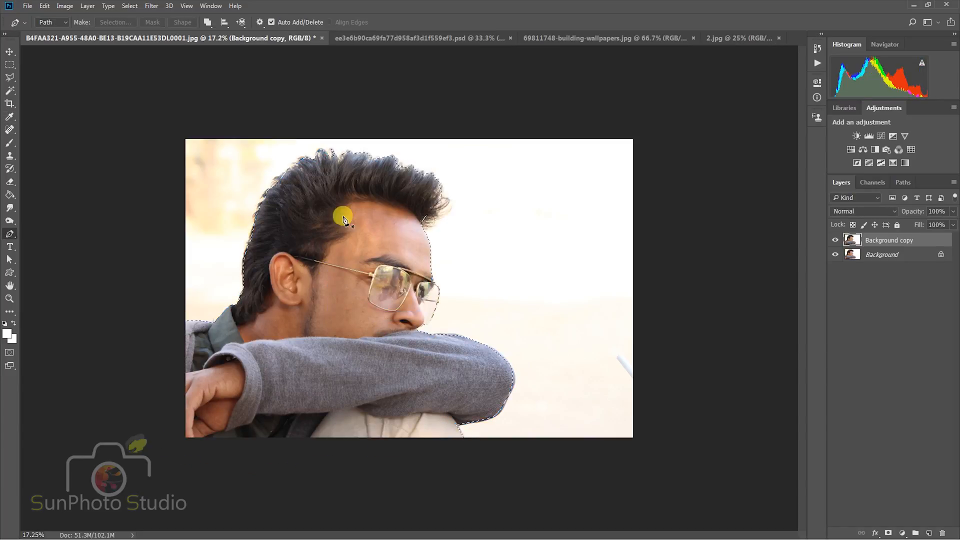
right_click(343, 216)
left_click(10, 77)
right_click(371, 190)
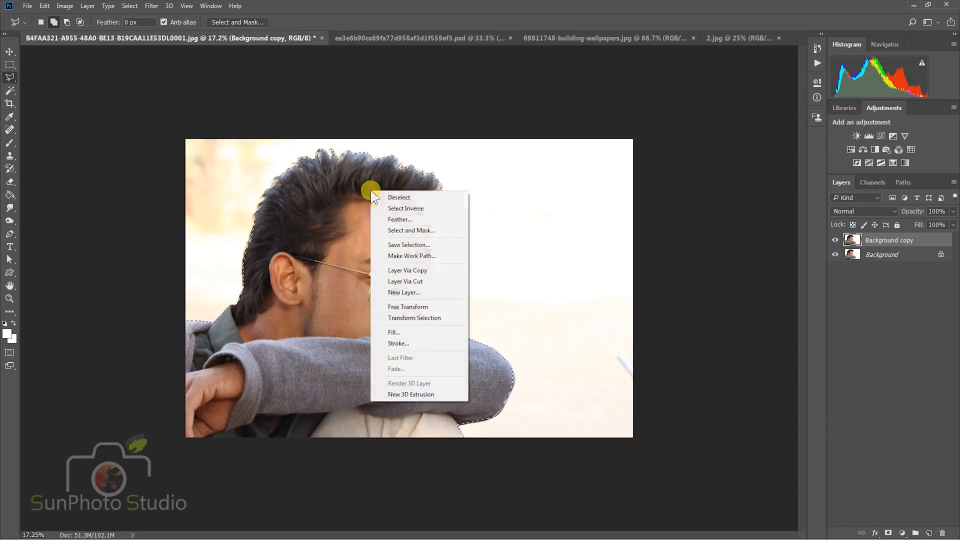
left_click(419, 271)
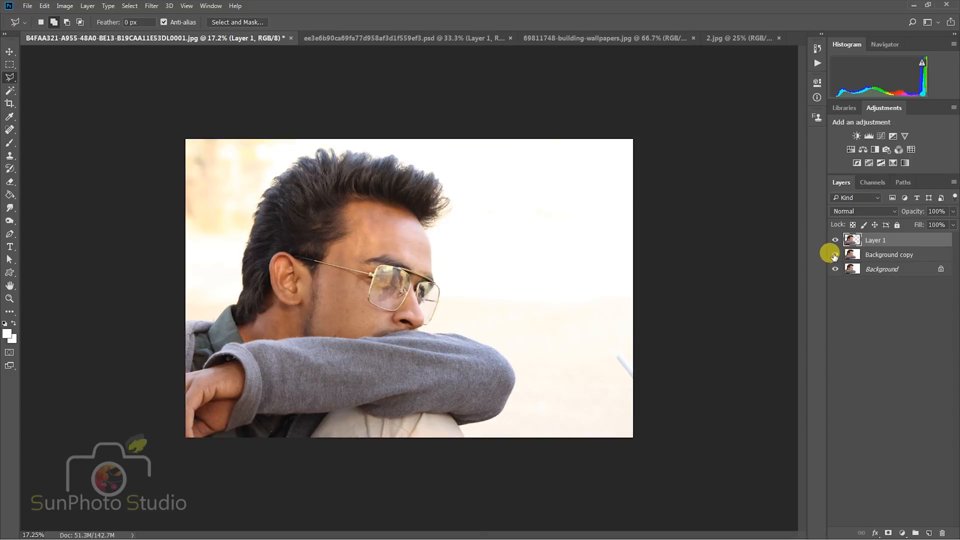
Hide the Background copy and Background layers to isolate the cutout
left_click(834, 254)
left_click(835, 269)
scroll(408, 252, "up", 6)
scroll(343, 128, "down", 2)
scroll(300, 155, "up", 3)
scroll(299, 154, "down", 2)
Bring the hairstyle cutout from the ee3e6b90ca69fa77d958af3d1f559ef3.psd document into the portrait document
left_click(347, 36)
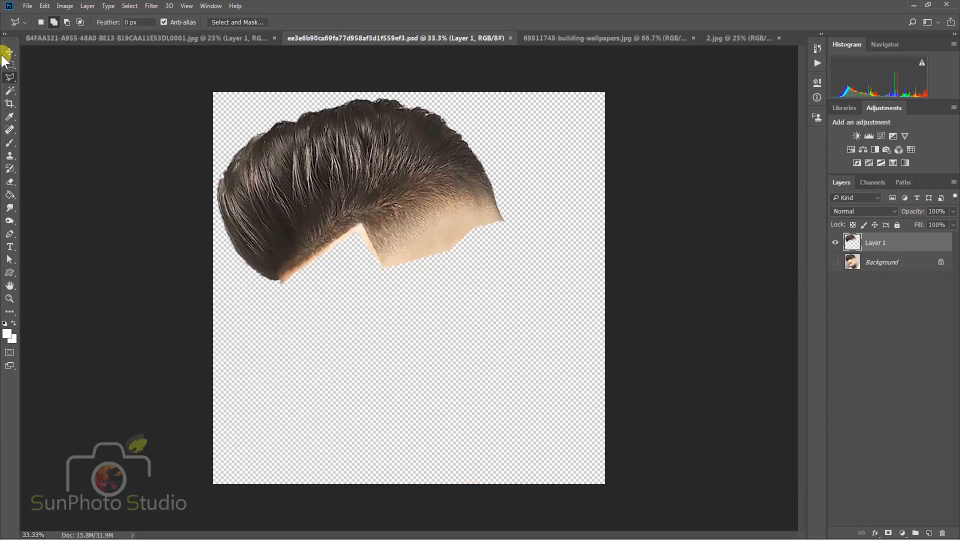
left_click(9, 51)
left_click_drag(354, 135, 369, 179)
Flip the hairpiece horizontally, enlarge it to about 116%, tilt it and fit it over the man's head
key("ctrl+t")
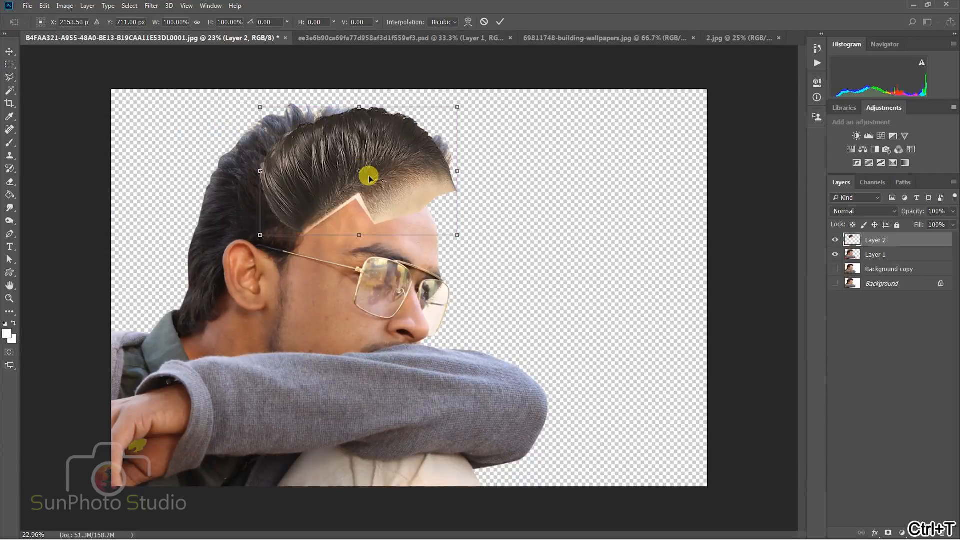
right_click(381, 168)
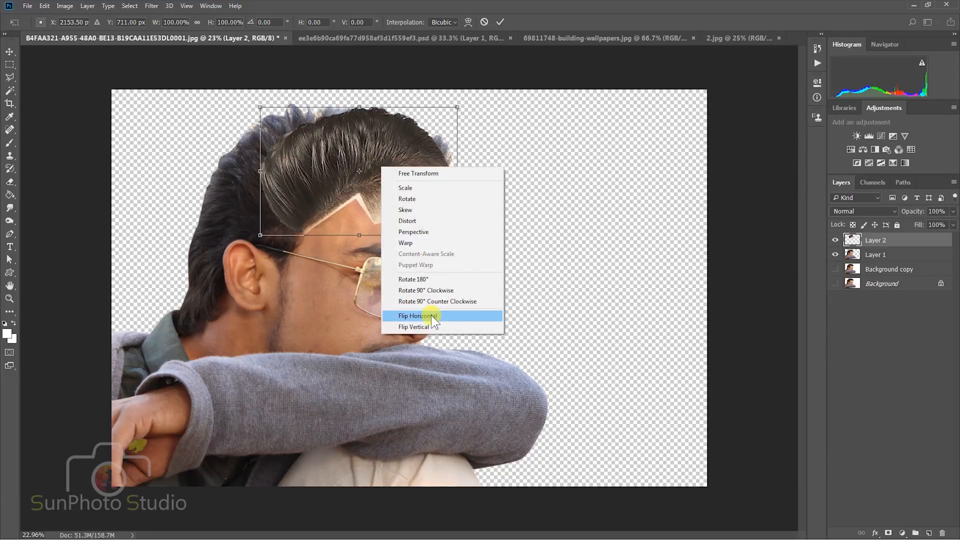
left_click(408, 311)
left_click_drag(457, 235, 490, 256)
left_click_drag(560, 218, 568, 199)
left_click_drag(412, 176, 366, 164)
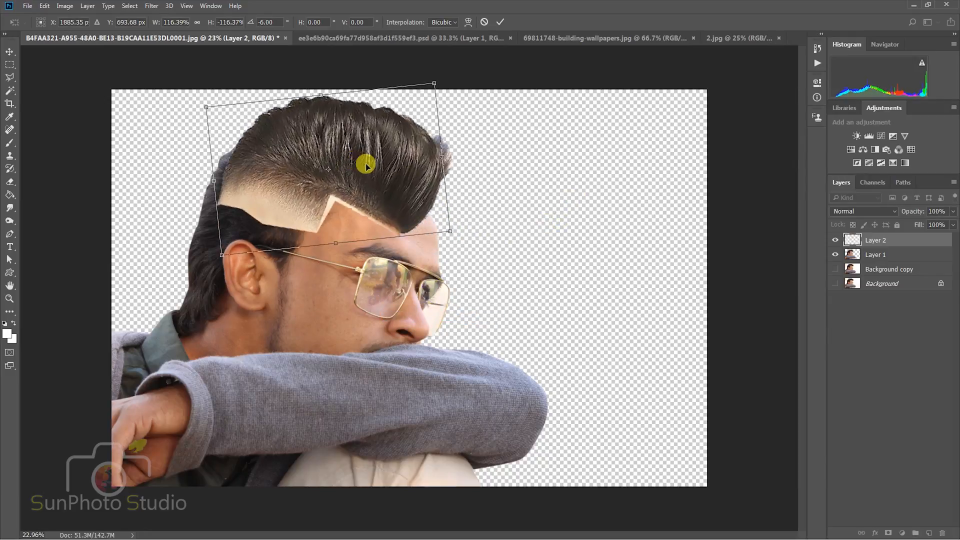
double_click(364, 168)
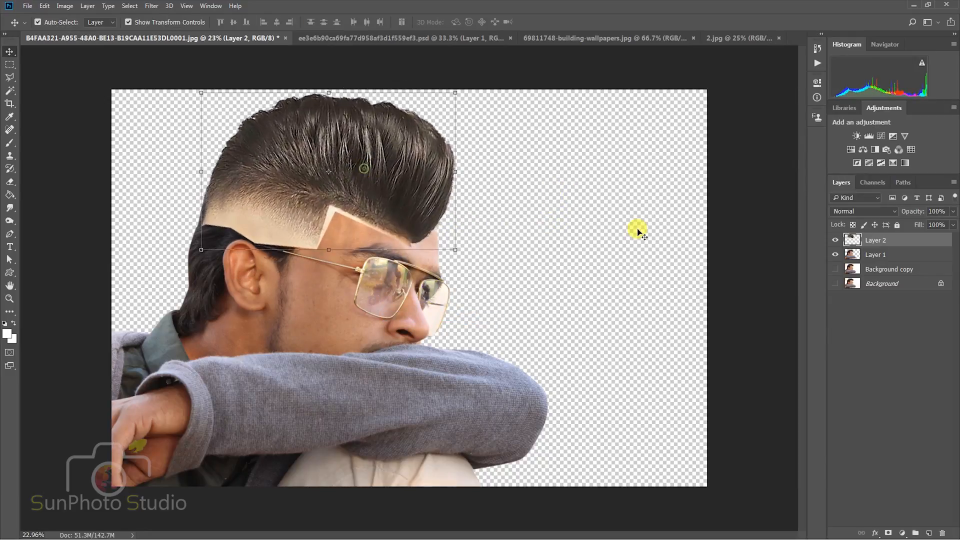
Set Layer 2's opacity to 65% and hide the layer
left_click_drag(909, 213, 892, 216)
left_click(835, 240)
scroll(317, 150, "up", 3)
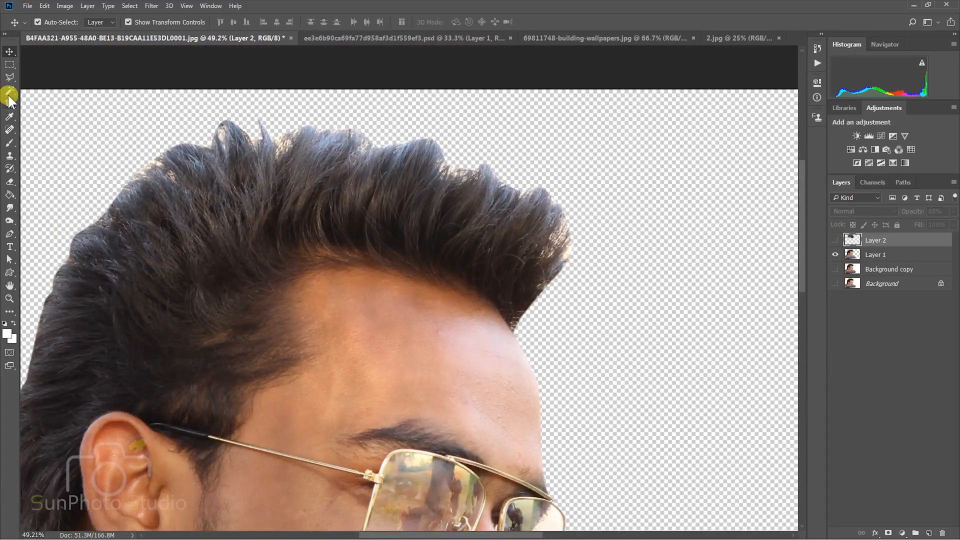
Select the spiky top of the original hair with the Polygonal Lasso and delete it from Layer 1
left_click(9, 77)
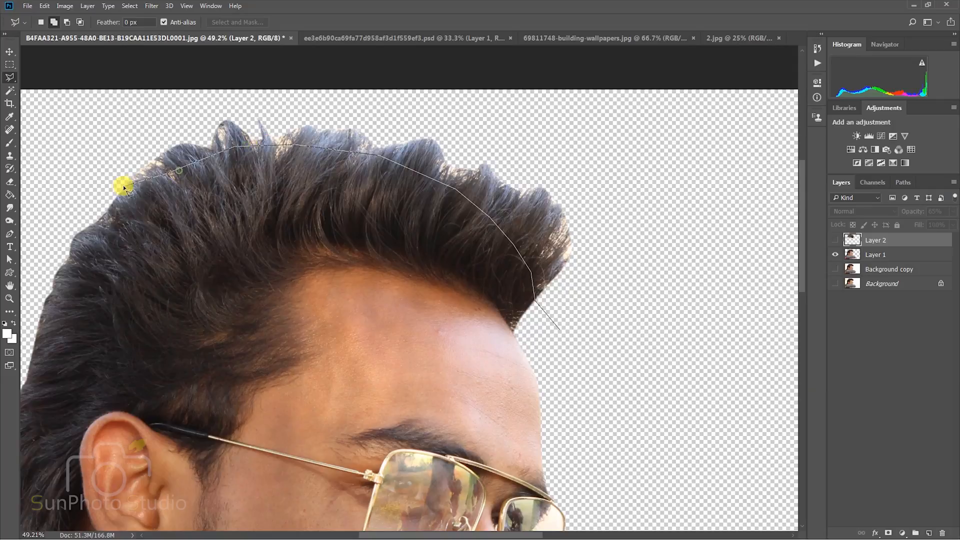
left_click(559, 330)
right_click(532, 213)
left_click(555, 237)
right_click(451, 210)
left_click(853, 254)
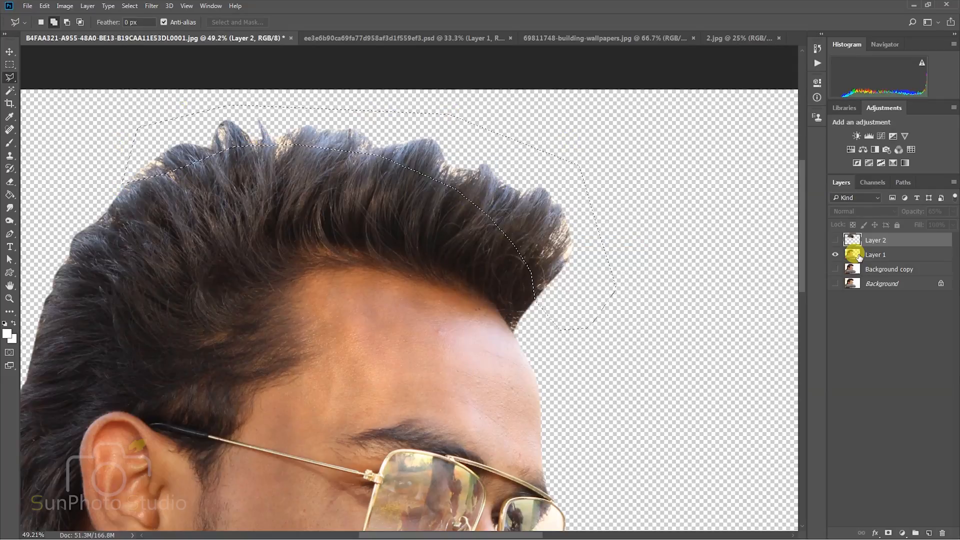
left_click(853, 254)
key("Delete")
right_click(430, 198)
left_click(443, 205)
scroll(415, 183, "down", 5)
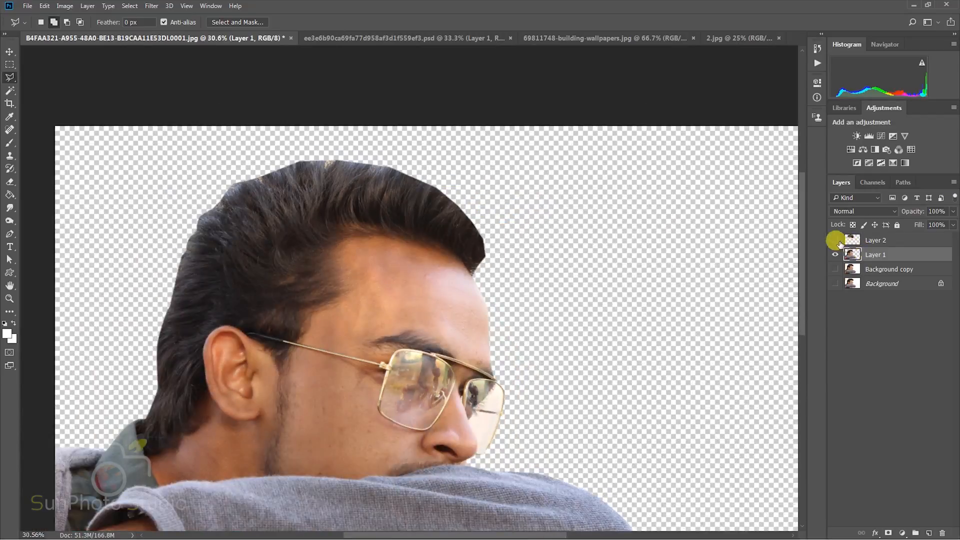
Show Layer 2, reposition the hairpiece over the trimmed head and set its opacity to 100%
left_click(835, 240)
scroll(385, 225, "up", 1)
key("v")
left_click(406, 224)
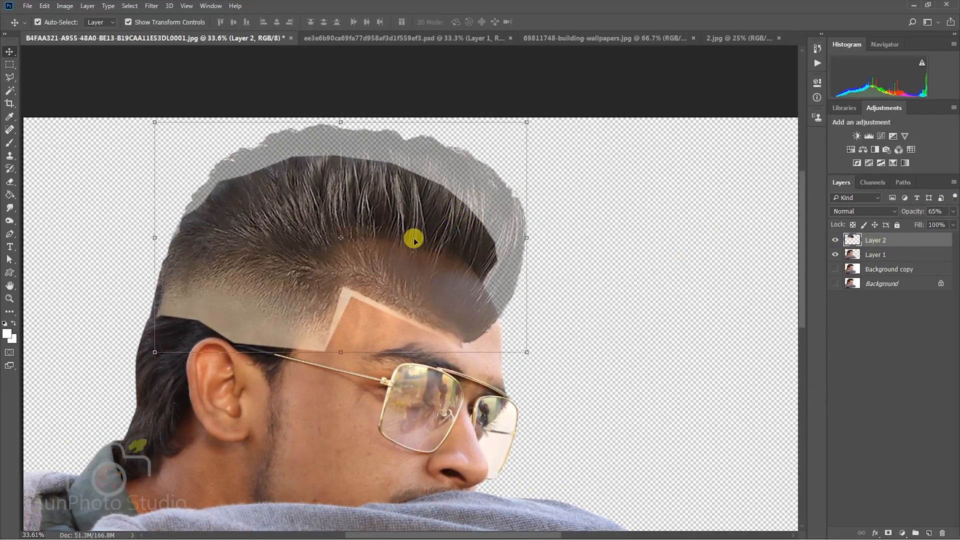
left_click_drag(414, 240, 411, 243)
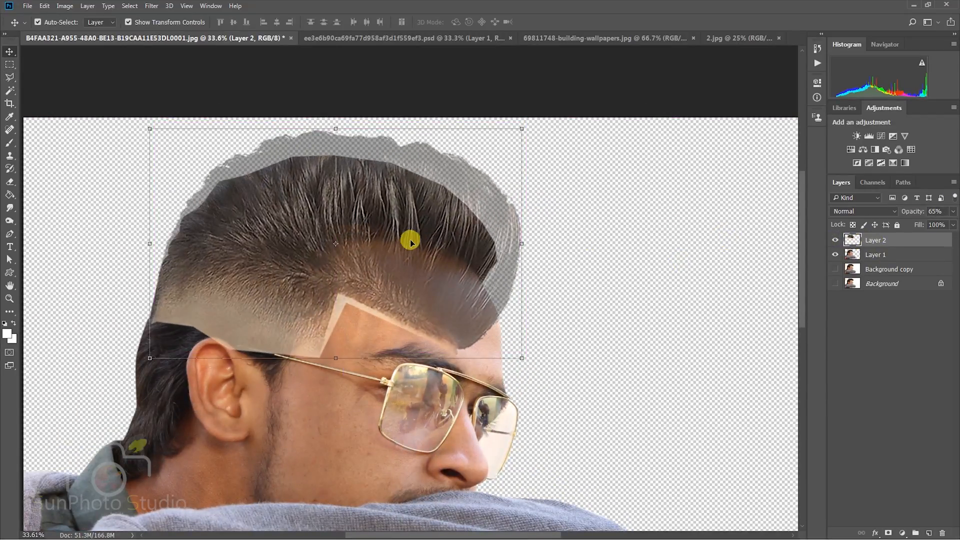
type("100")
left_click(438, 321)
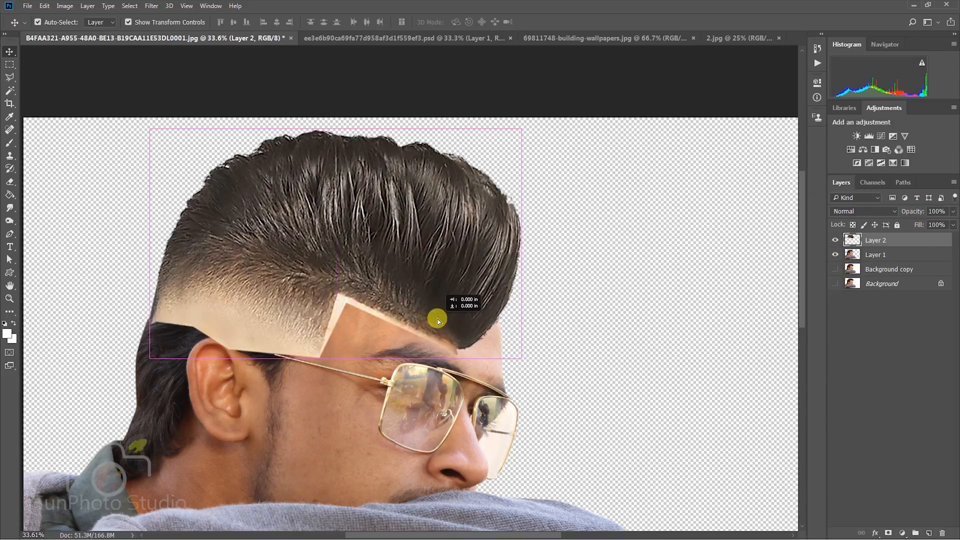
Warp the hairpiece so its front bulges outward and covers the top of the forehead
key("ctrl+t")
right_click(439, 231)
left_click(482, 309)
left_click_drag(481, 323, 498, 328)
left_click_drag(469, 197, 488, 186)
left_click_drag(499, 235, 515, 220)
left_click_drag(484, 347, 487, 344)
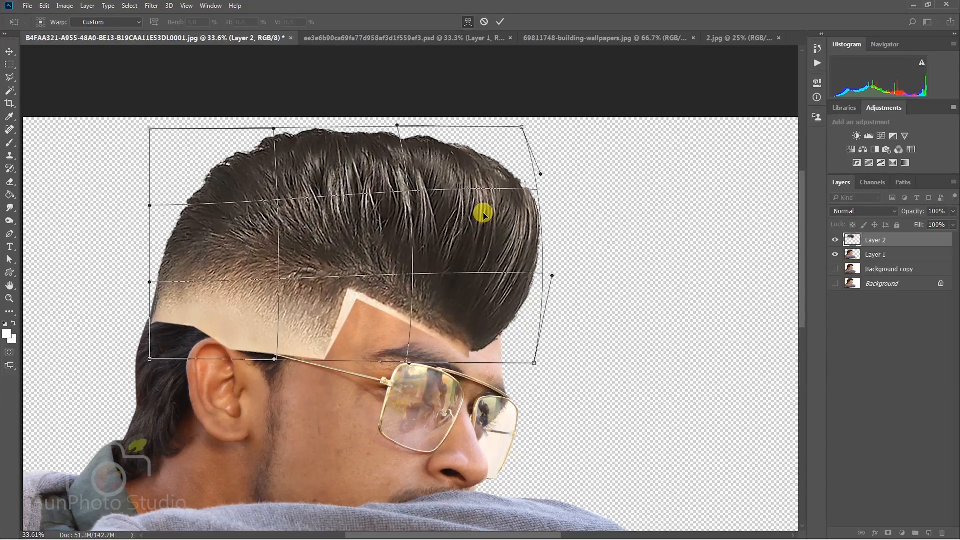
key("Return")
Erase the pale skin along the hairpiece's lower edge to blend it into the original hair and forehead
left_click(8, 182)
mouse_move(350, 295)
left_mouse_down()
mouse_move(463, 325)
mouse_move(495, 345)
left_mouse_up()
left_click_drag(916, 211, 908, 211)
mouse_move(500, 333)
left_mouse_down()
mouse_move(324, 325)
mouse_move(177, 273)
mouse_move(453, 311)
left_mouse_up()
key("bracketright")
scroll(520, 306, "up", 3)
left_click_drag(907, 211, 925, 211)
scroll(497, 280, "down", 5)
scroll(495, 277, "up", 3)
Lasso the soft lower edge of the hairpiece along the forehead, delete it and deselect
left_click(9, 77)
left_click(217, 286)
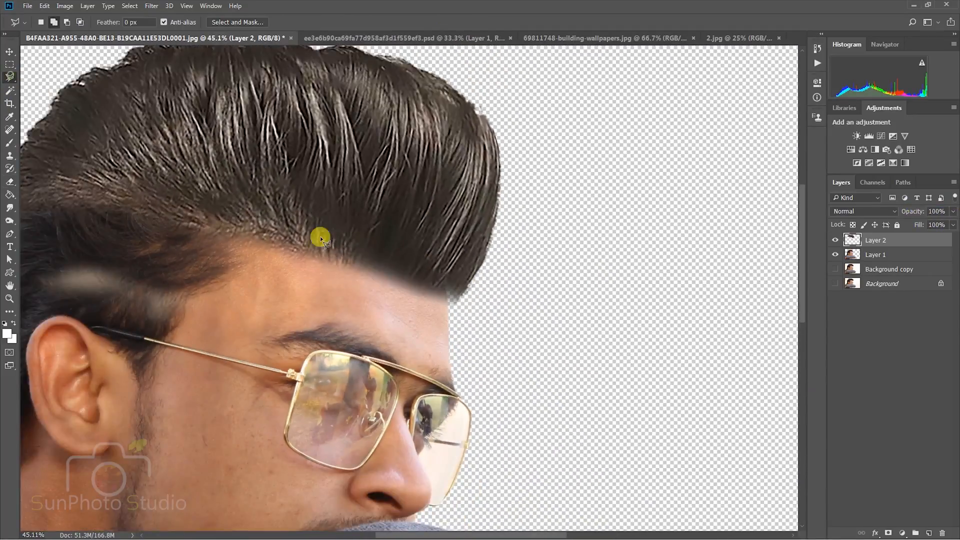
left_click(231, 298)
left_click(221, 283)
right_click(301, 270)
left_click(335, 300)
key("Return")
right_click(344, 293)
left_click(345, 274)
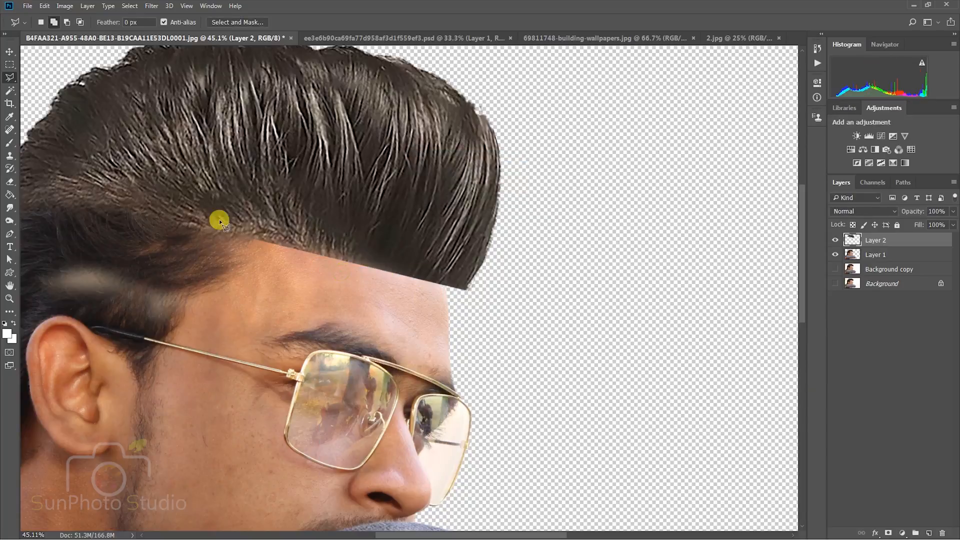
Lasso the hairpiece's front edge, feather the selection by 0.5 pixels, delete the excess and deselect
left_click_drag(448, 286, 485, 229)
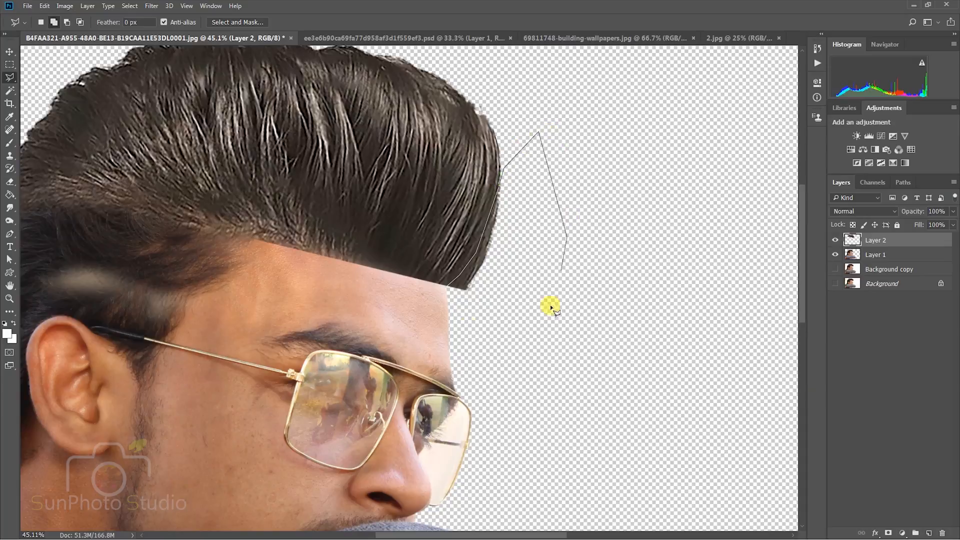
left_click(445, 293)
right_click(489, 252)
left_click(511, 280)
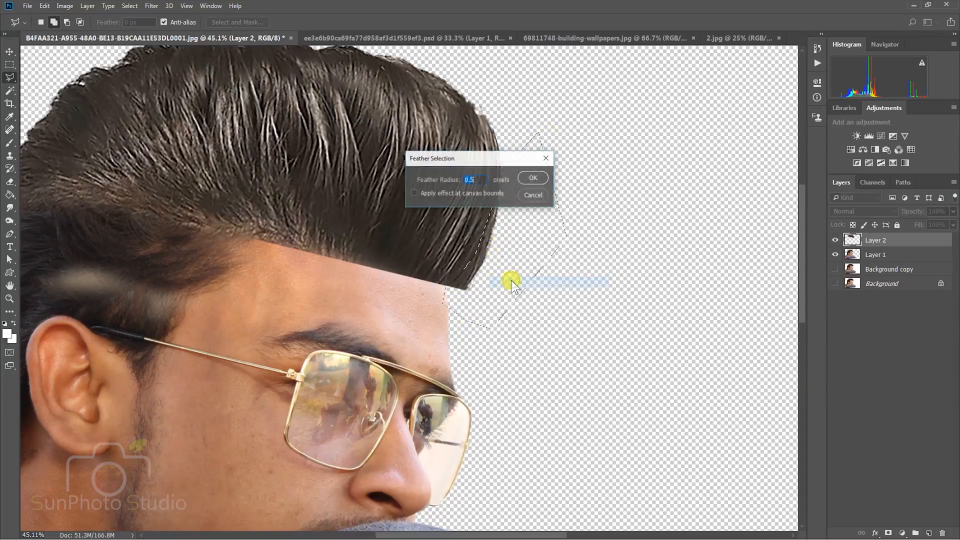
left_click(535, 178)
key("Delete")
right_click(377, 177)
left_click(411, 186)
Merge Layer 2 and Layer 1 into a single layer
scroll(458, 216, "down", 10)
scroll(438, 194, "up", 6)
scroll(437, 191, "down", 2)
scroll(419, 192, "up", 3)
scroll(358, 190, "down", 3)
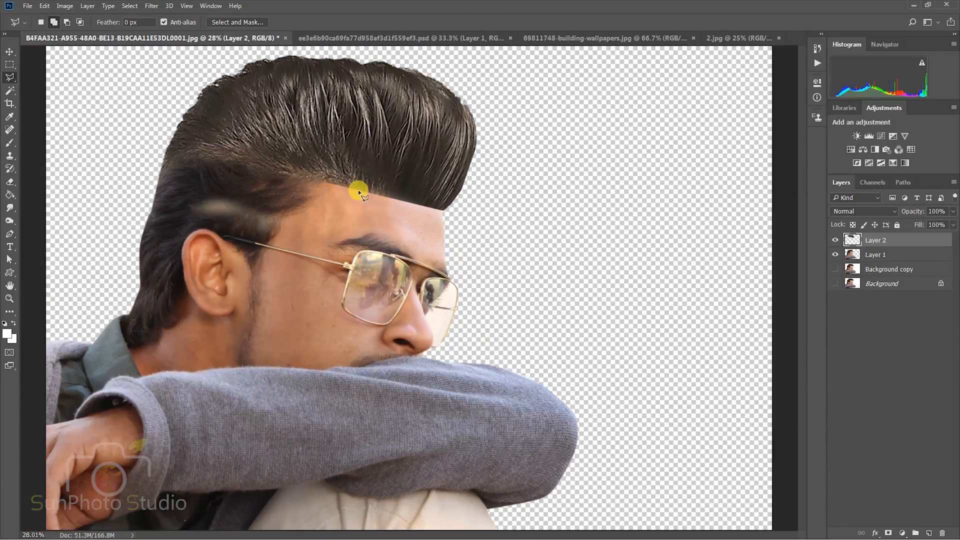
right_click(873, 255)
left_click(796, 383)
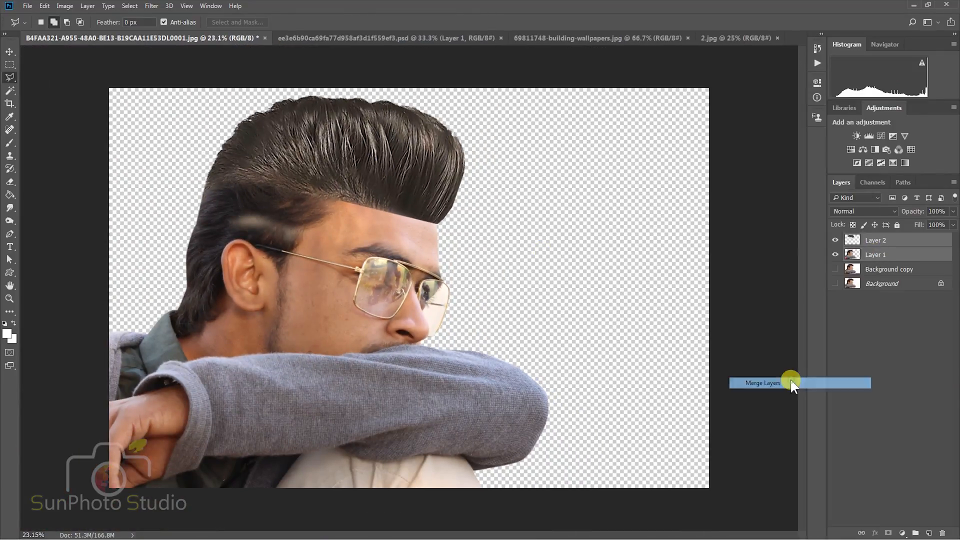
Scale the merged man down to about 81%, keeping him in the canvas's lower-left corner
left_click(10, 52)
left_click_drag(549, 94, 457, 157)
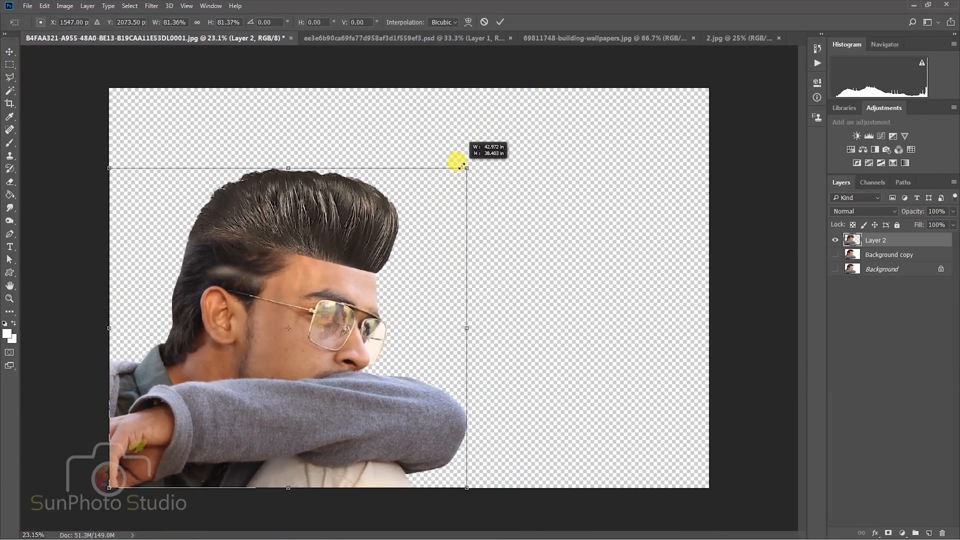
key("Return")
Load the outline of the merged man as a selection
scroll(337, 251, "up", 4)
left_click_drag(199, 170, 284, 212)
left_click(134, 6)
left_click(161, 188)
left_click(546, 171)
Choose the Brush tool and set the foreground color to the sampled dark hair tone 281f1d
left_click(9, 143)
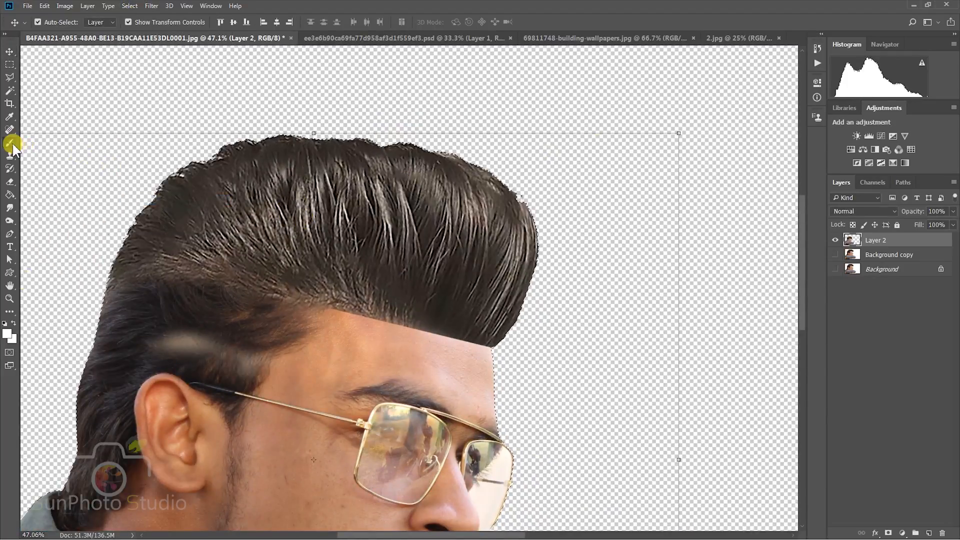
left_click(7, 334)
left_click(193, 293)
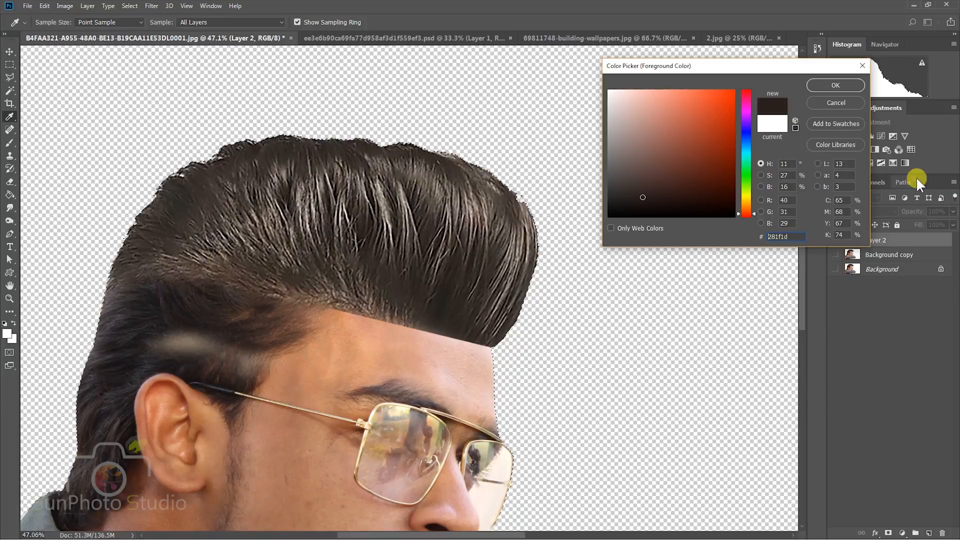
left_click(833, 86)
Undo a full-opacity test stroke, darken the hair softly with the brush at 8% opacity, and deselect
left_click_drag(197, 234, 145, 285)
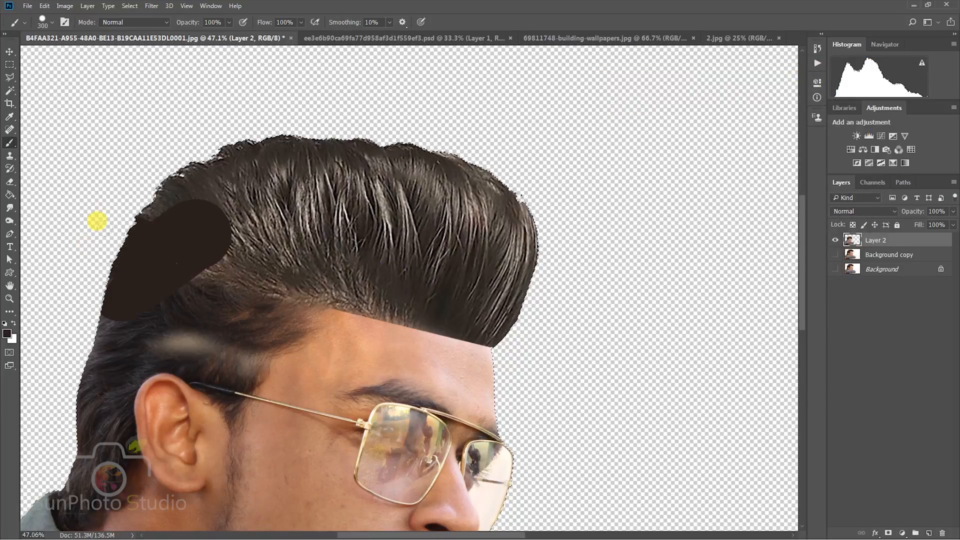
key("ctrl+z")
left_click_drag(226, 22, 187, 40)
left_click(50, 21)
double_click(38, 135)
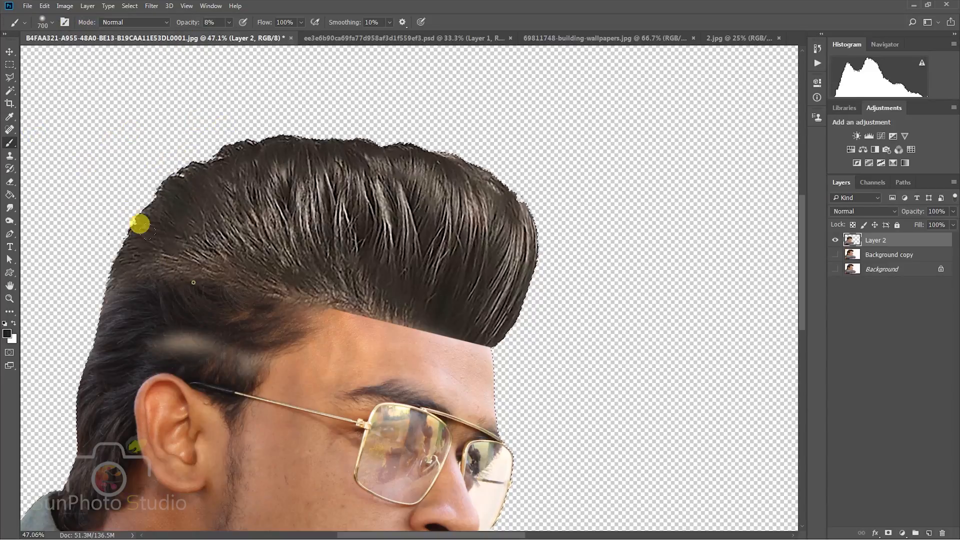
key("bracketleft")
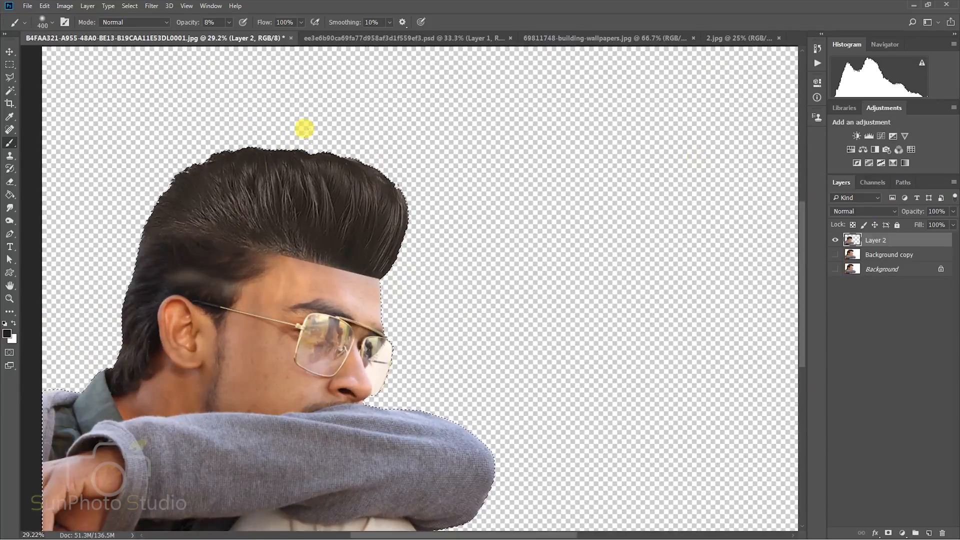
left_click(130, 5)
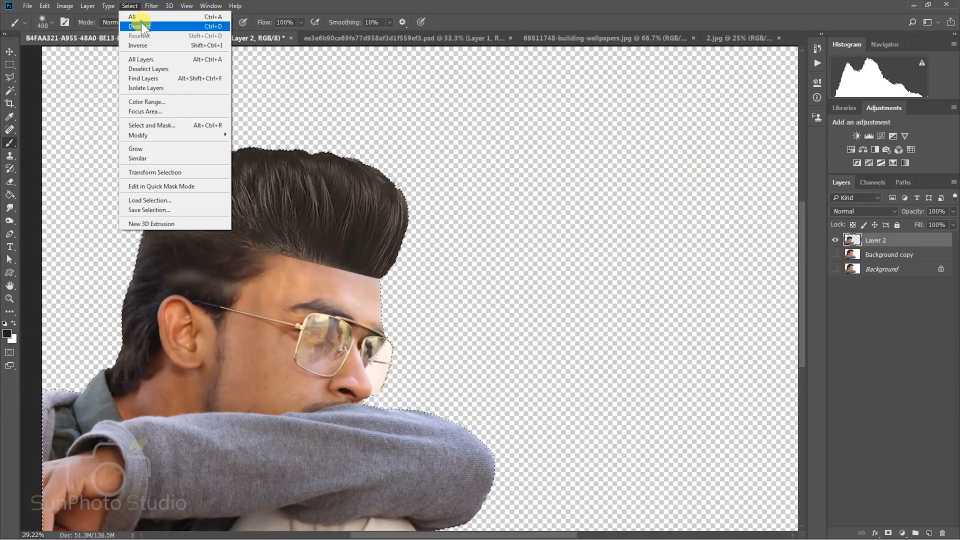
left_click(145, 28)
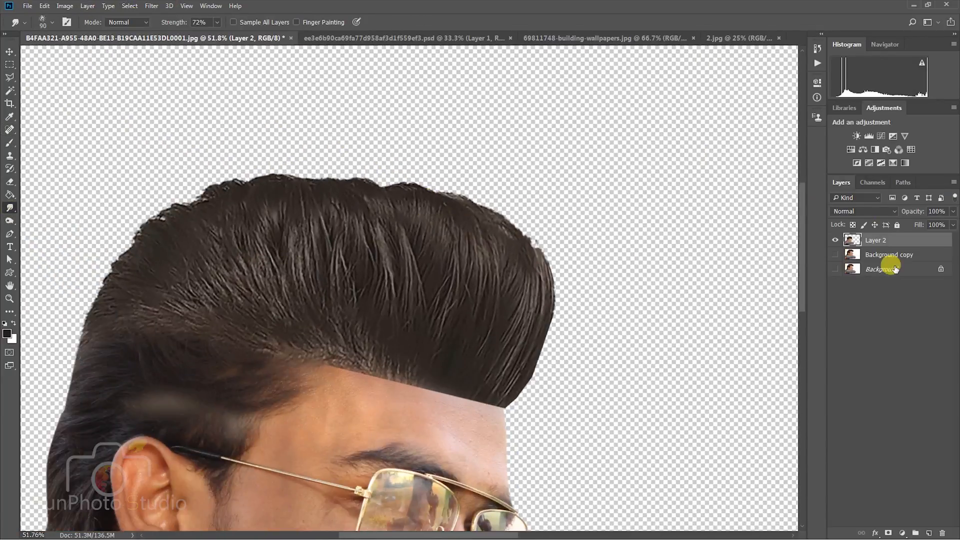
Duplicate Layer 2 and smudge the hair's outer edge into strands at 72% strength, undoing the last strokes
left_click_drag(895, 268, 929, 532)
key("bracketright")
mouse_move(515, 382)
left_mouse_down()
mouse_move(552, 307)
mouse_move(537, 304)
mouse_move(519, 238)
mouse_move(477, 180)
mouse_move(412, 156)
mouse_move(417, 188)
mouse_move(361, 167)
mouse_move(328, 172)
mouse_move(188, 144)
mouse_move(226, 178)
mouse_move(171, 178)
mouse_move(192, 201)
mouse_move(118, 213)
left_mouse_up()
key("bracketright")
left_click_drag(180, 221, 220, 227)
key("ctrl+alt+z")
key("ctrl+alt+z")
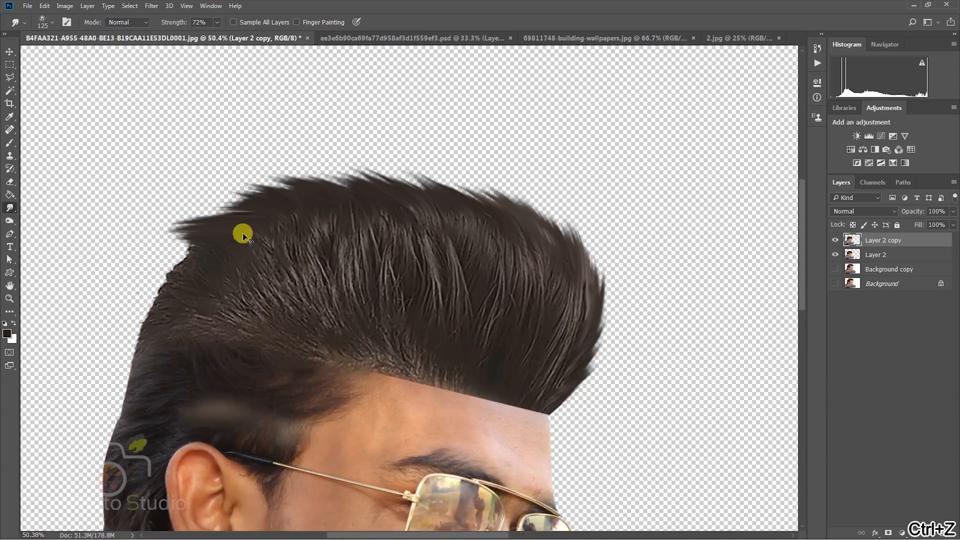
Smudge more fine strands along the top and back of the hair and reduce the brush size to 70
left_click_drag(200, 192, 214, 191)
mouse_move(326, 221)
left_mouse_down()
mouse_move(412, 218)
mouse_move(447, 247)
left_mouse_up()
mouse_move(410, 203)
left_mouse_down()
mouse_move(489, 202)
mouse_move(590, 263)
left_mouse_up()
mouse_move(283, 202)
left_mouse_down()
mouse_move(304, 182)
mouse_move(400, 175)
left_mouse_up()
left_click_drag(105, 207, 224, 217)
scroll(230, 217, "down", 7)
key("bracketleft")
key("bracketleft")
key("bracketleft")
key("bracketleft")
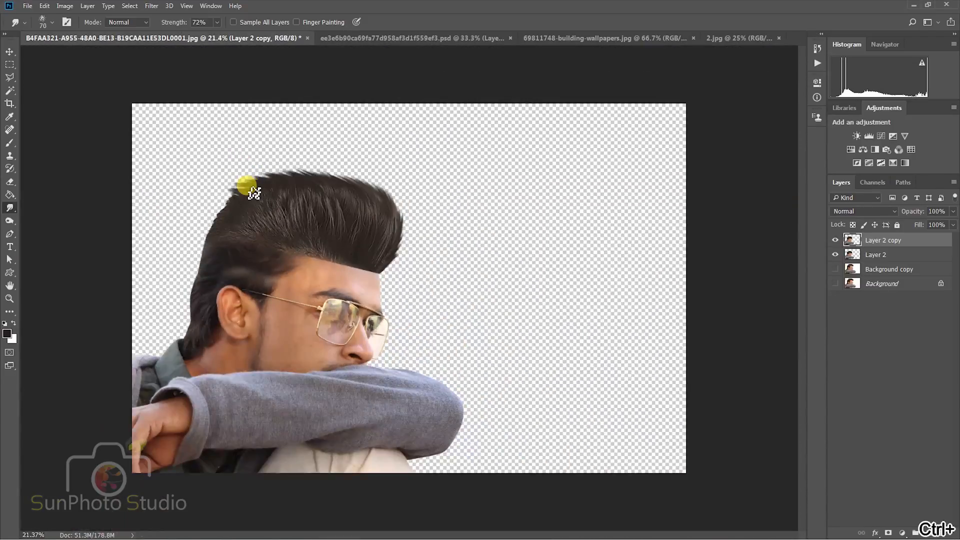
Adjust the Levels of Layer 2 copy with black input 32, midtone 1.26 and a lowered white input
left_click(66, 7)
mouse_move(115, 31)
left_click(207, 41)
left_click_drag(646, 207, 604, 206)
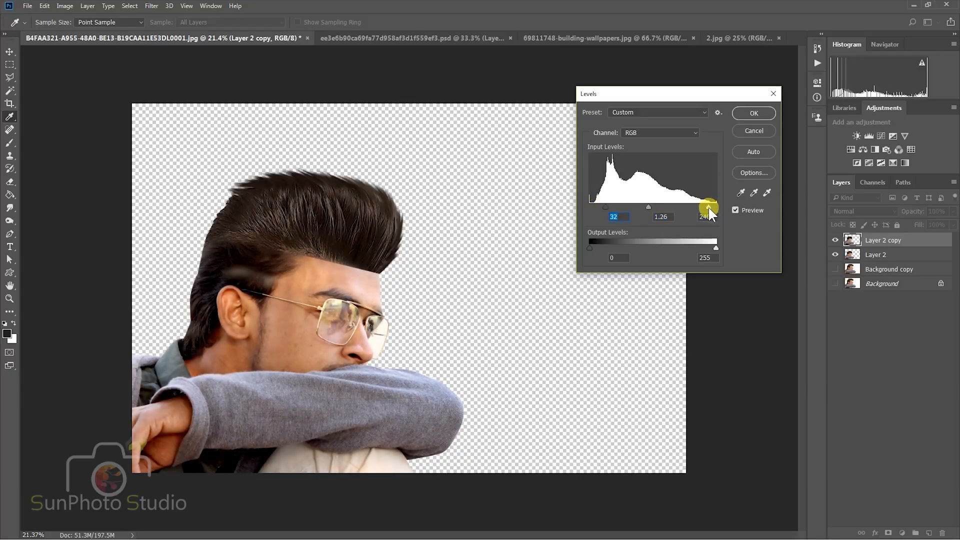
key("Return")
left_click(65, 6)
left_click(498, 163)
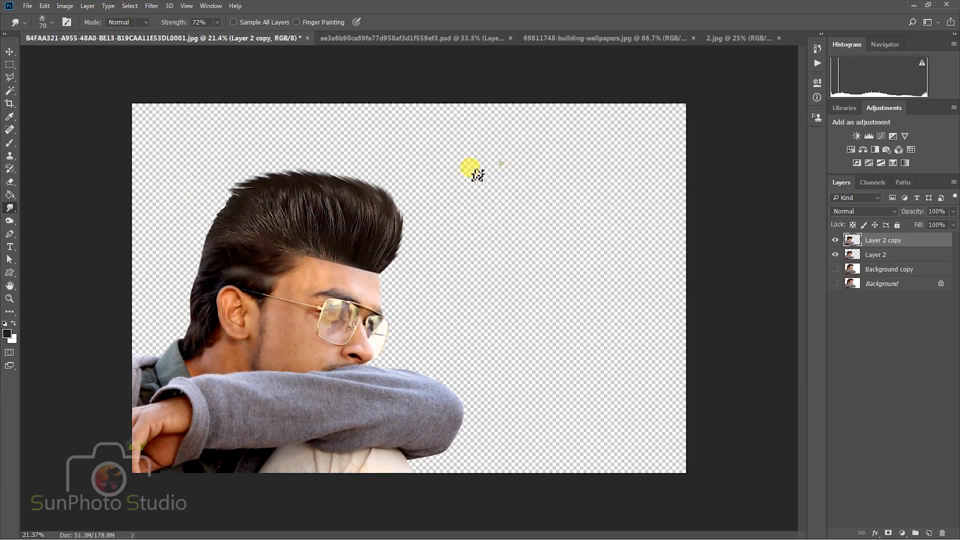
Clone dark hair over the pale smudged patch above the ear with the Clone Stamp at brush size 175
scroll(252, 272, "up", 13)
key("s")
left_click(273, 230)
left_click(478, 209)
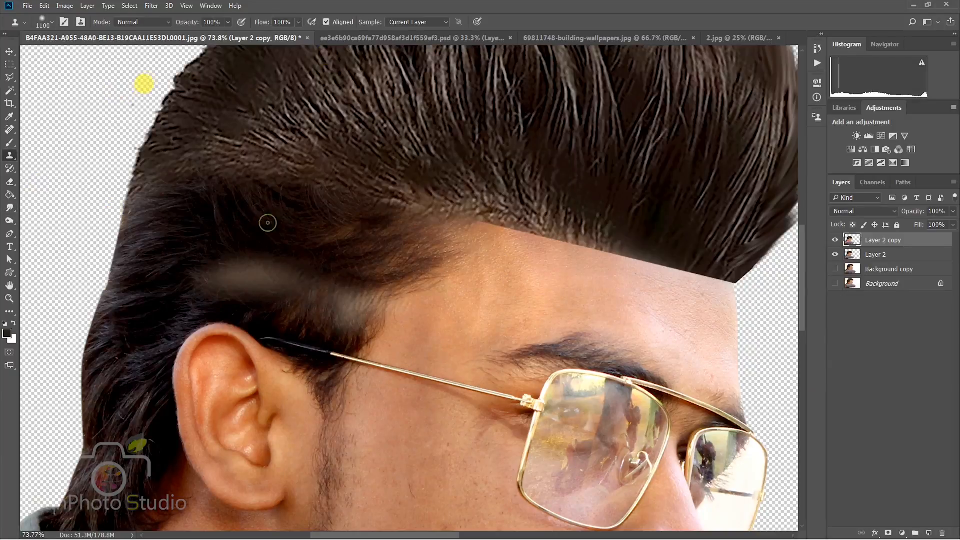
key("bracketleft")
key("bracketleft")
key("bracketleft")
key("bracketleft")
key("bracketleft")
key("bracketleft")
key("bracketleft")
key("bracketleft")
key("bracketleft")
key("bracketleft")
key("bracketleft")
key("bracketleft")
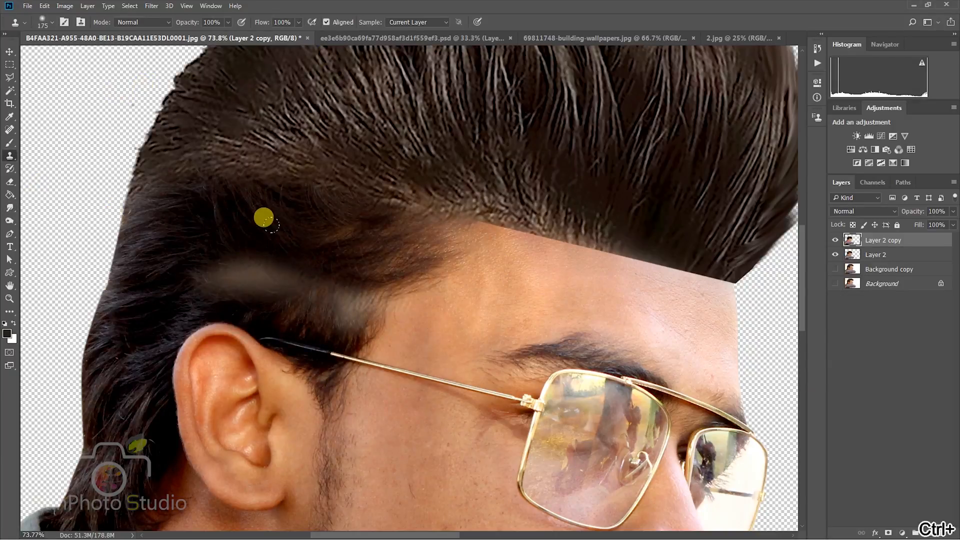
scroll(264, 217, "up", 1)
mouse_move(253, 230)
left_mouse_down()
mouse_move(169, 254)
mouse_move(357, 312)
left_mouse_up()
scroll(328, 221, "down", 8)
Fine-tune the midtones of Layer 2 copy with Color Balance, keeping Preserve Luminosity on
left_click(65, 6)
mouse_move(100, 31)
left_click(226, 92)
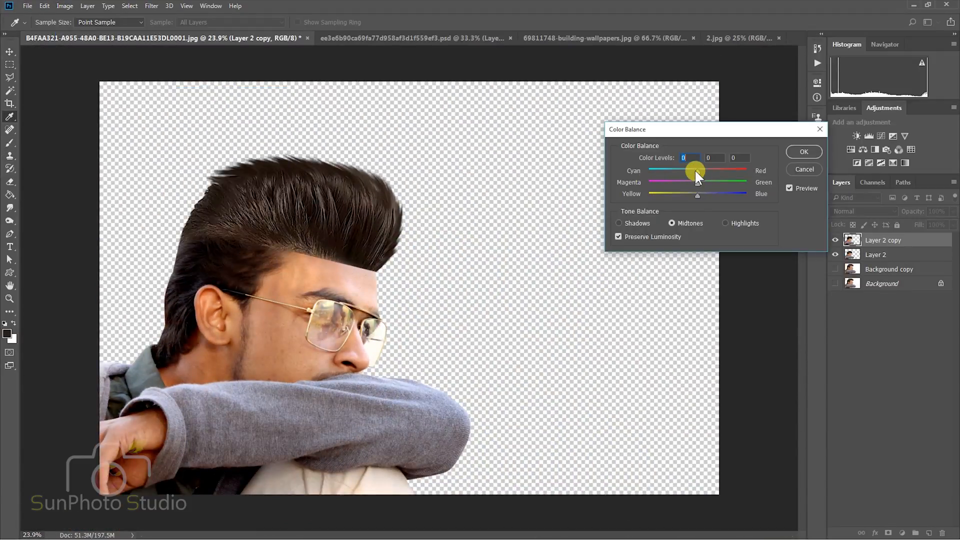
mouse_move(694, 171)
left_mouse_down()
mouse_move(701, 195)
mouse_move(696, 184)
left_mouse_up()
left_click(804, 152)
Heal the blemishes on the cheek and jaw with the Spot Healing Brush at size 45, using Create Texture
left_click(10, 129)
scroll(265, 375, "up", 5)
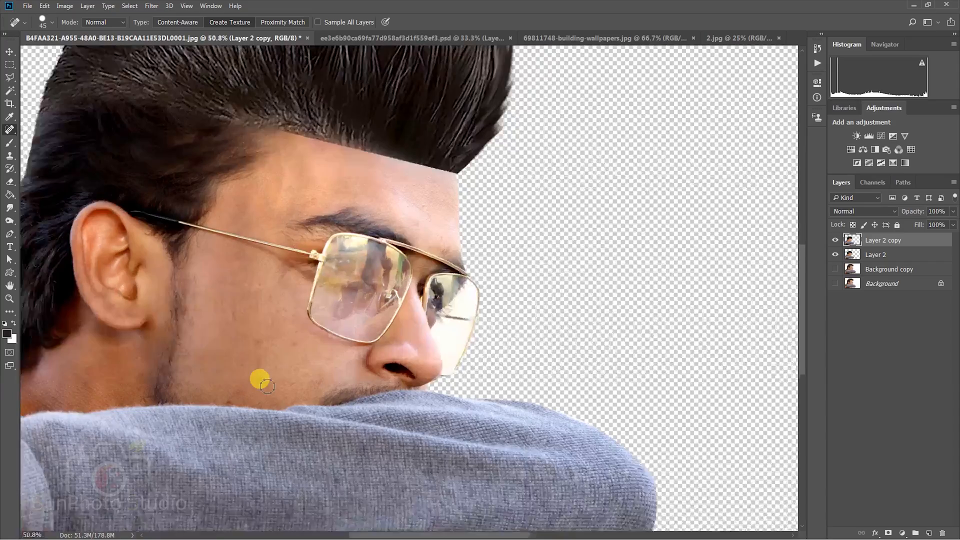
left_click_drag(283, 272, 289, 254)
left_click_drag(159, 355, 268, 325)
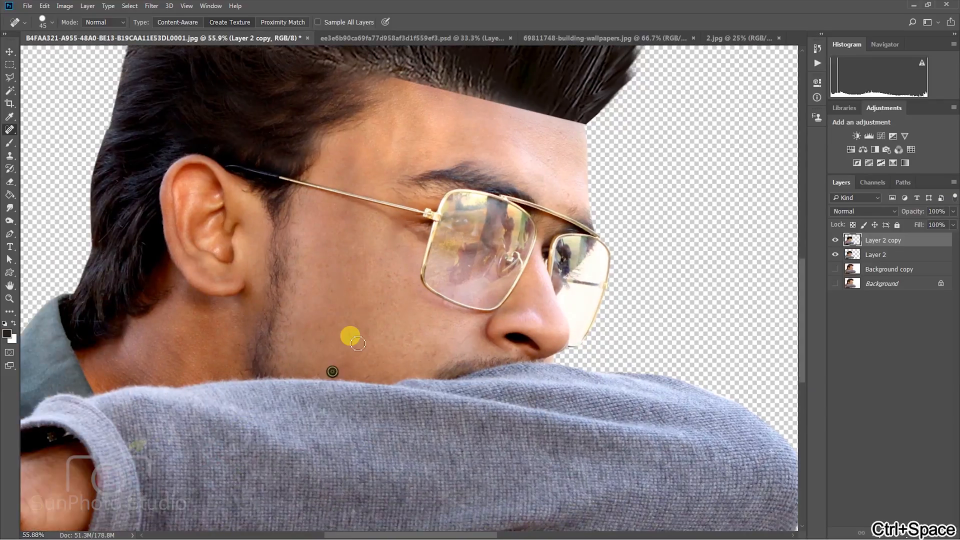
left_click_drag(423, 212, 391, 279)
mouse_move(320, 372)
left_mouse_down()
mouse_move(373, 352)
mouse_move(408, 323)
left_mouse_up()
left_click_drag(444, 306, 444, 315)
left_click_drag(457, 278, 440, 308)
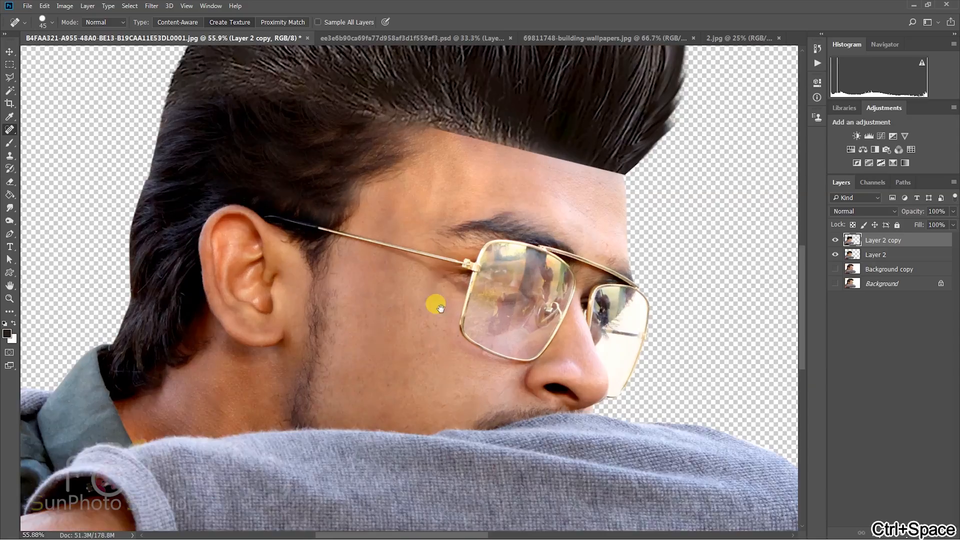
Duplicate Layer 2 copy, hide the layers below, and load the cutout's outline as a selection
key("ctrl+minus")
key("ctrl+minus")
key("ctrl+minus")
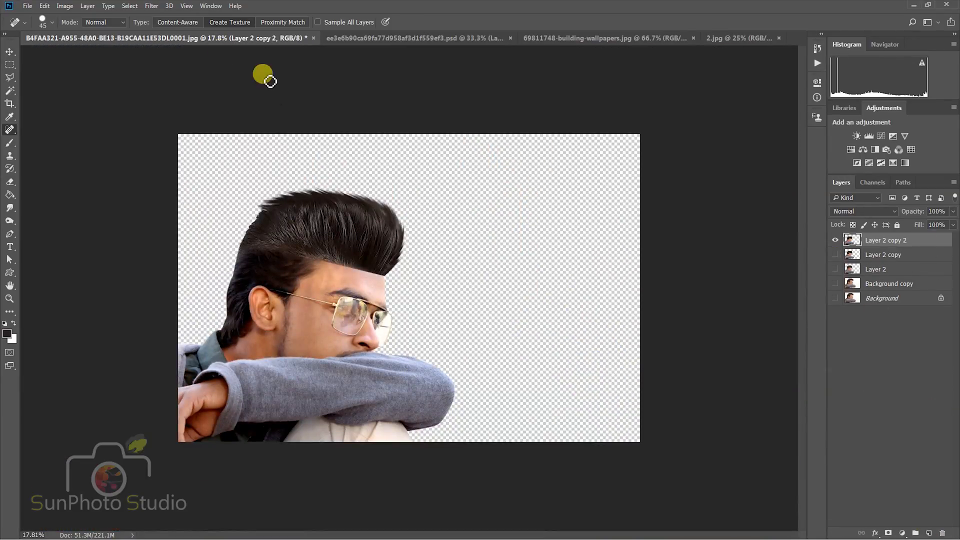
left_click(130, 6)
left_click(160, 200)
left_click(554, 154)
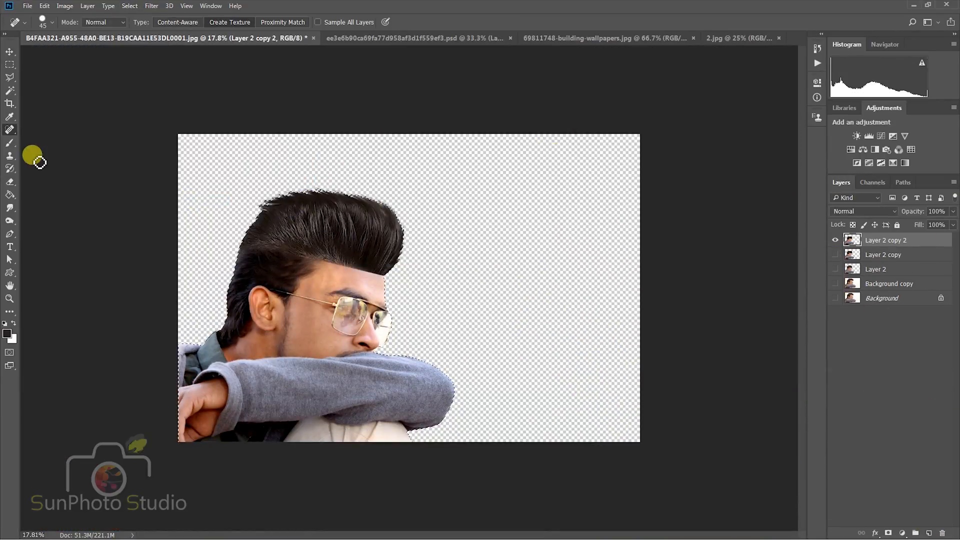
Sample the forehead's light skin tone as the foreground colour and switch to the Mixer Brush with a soft tip
left_click(10, 142)
left_click(7, 334)
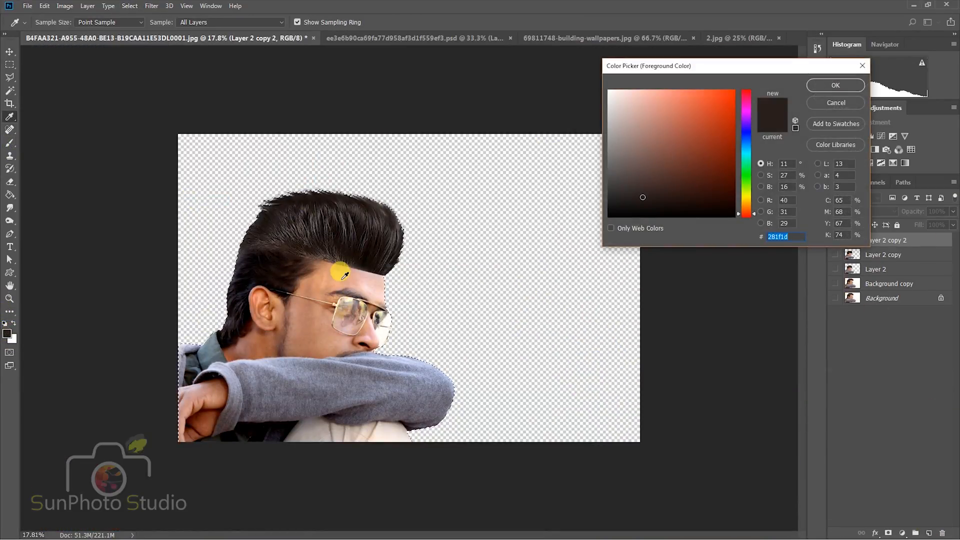
left_click(344, 271)
key("Return")
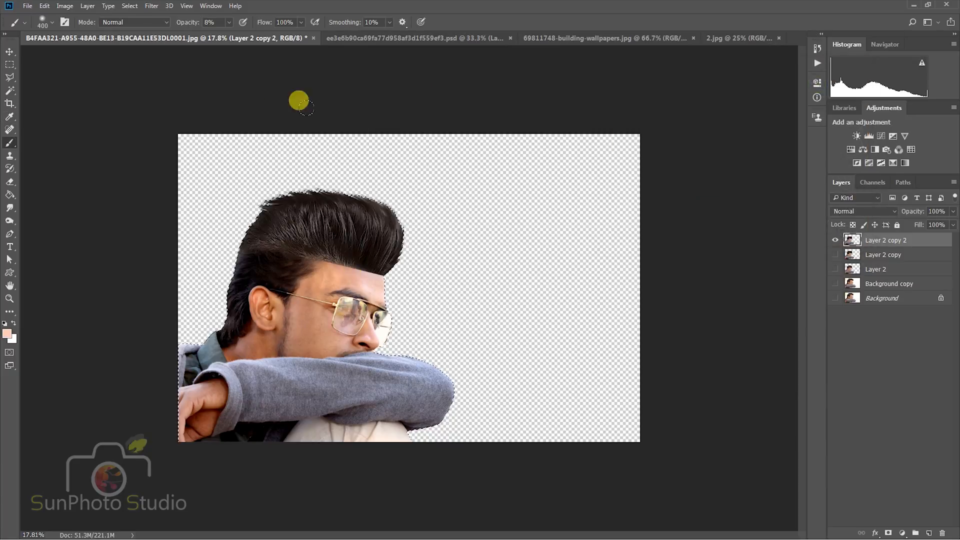
right_click(11, 145)
left_click(51, 170)
left_click(47, 25)
double_click(53, 123)
Smooth the forehead and cheek skin with the Mixer Brush at 29% flow, using brush sizes 125 and 90
scroll(350, 275, "up", 5)
key("bracketright")
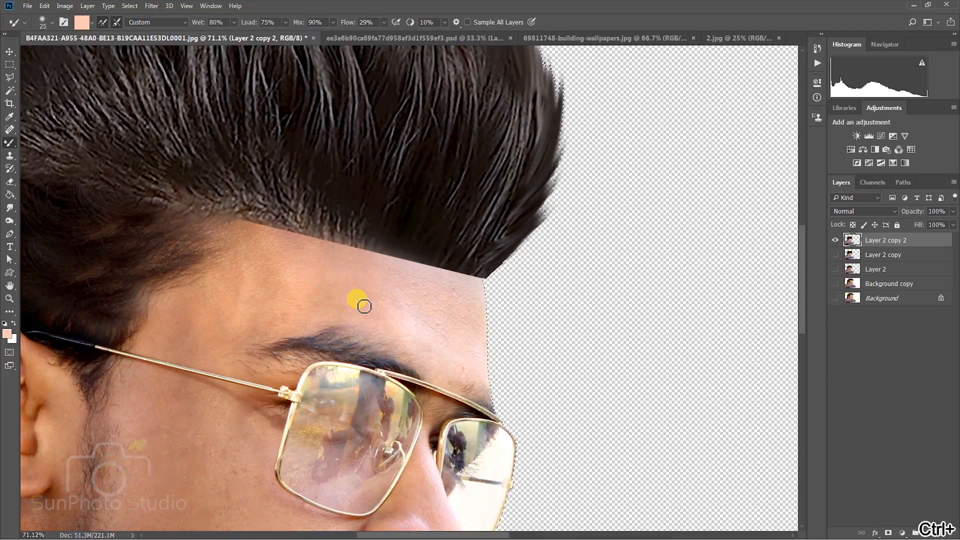
mouse_move(328, 274)
left_mouse_down()
mouse_move(464, 338)
mouse_move(452, 310)
mouse_move(383, 275)
mouse_move(407, 282)
mouse_move(274, 287)
mouse_move(220, 318)
mouse_move(236, 312)
mouse_move(221, 319)
mouse_move(281, 246)
left_mouse_up()
key("bracketleft")
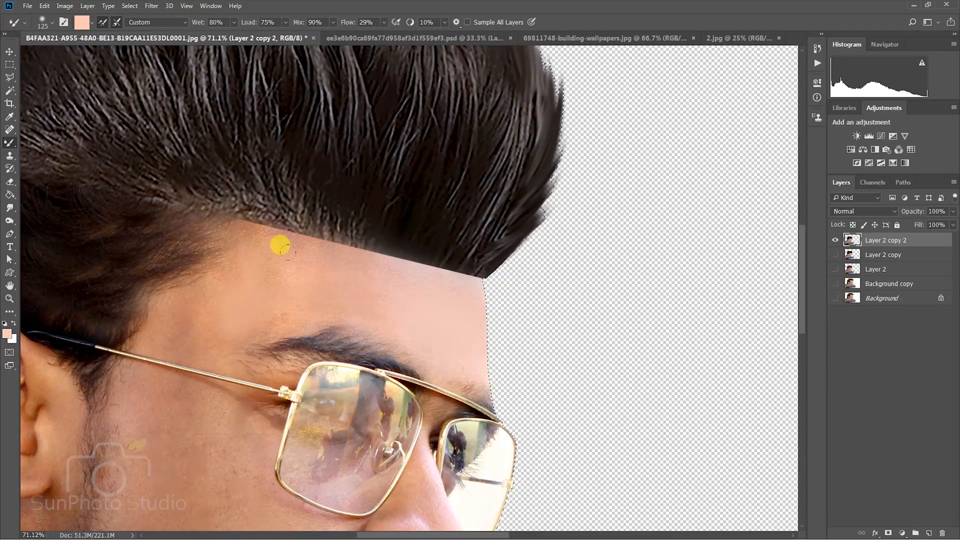
mouse_move(269, 302)
left_mouse_down()
mouse_move(169, 305)
mouse_move(208, 298)
mouse_move(197, 320)
left_mouse_up()
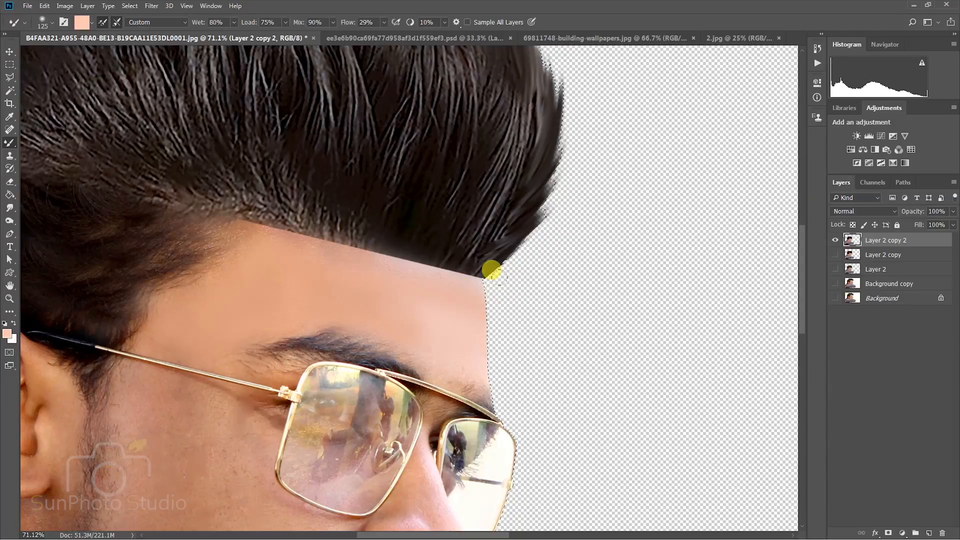
scroll(353, 335, "down", 2)
left_click_drag(253, 364, 303, 275)
scroll(242, 375, "down", 11)
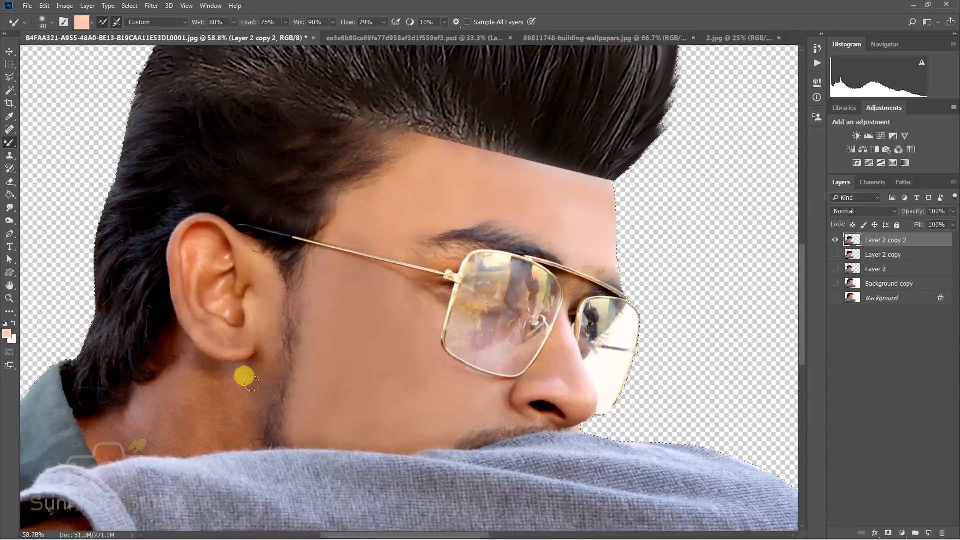
Duplicate the retouched layer and apply the Portraiture filter with the Default preset, detail smoothing at 0 and threshold 20
key("ctrl+j")
left_click(151, 5)
left_click(308, 262)
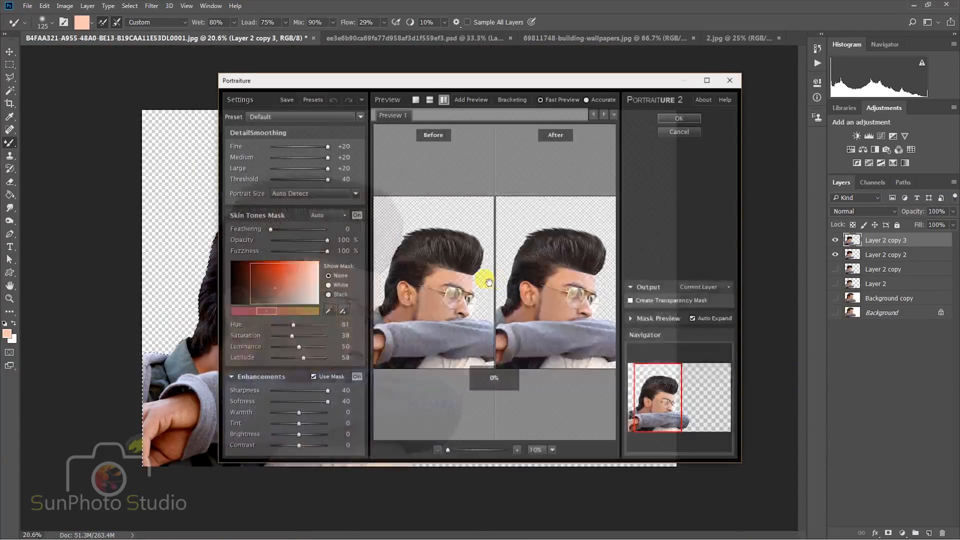
left_click(462, 449)
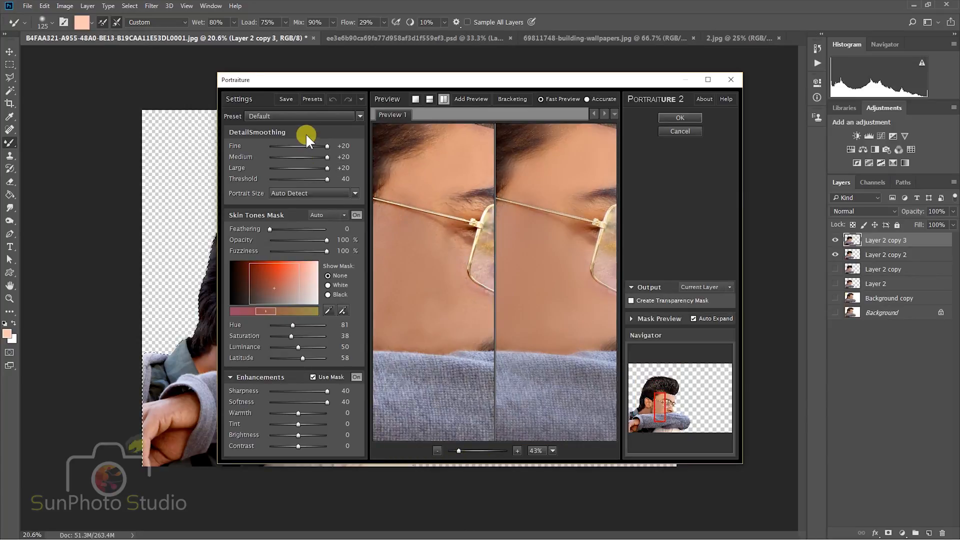
left_click(298, 117)
left_click(274, 165)
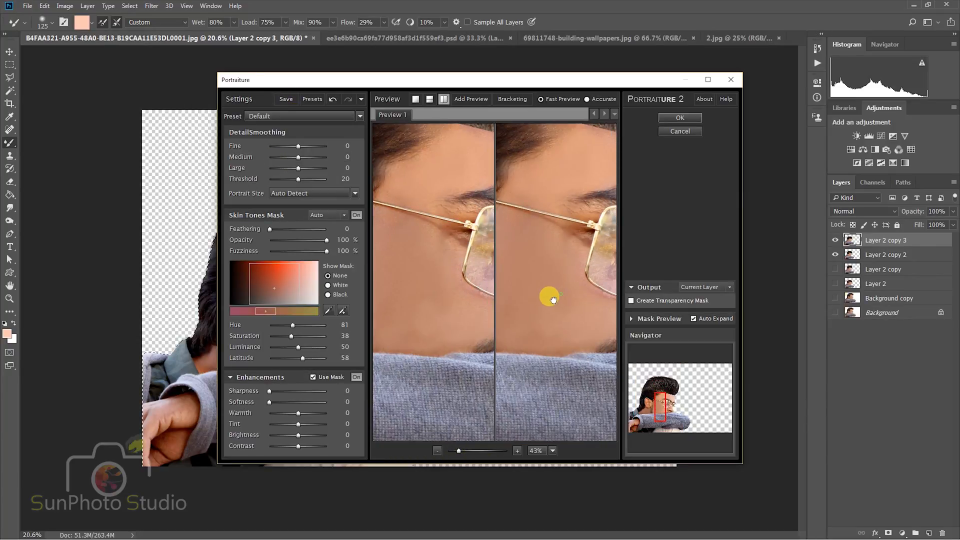
left_click(680, 118)
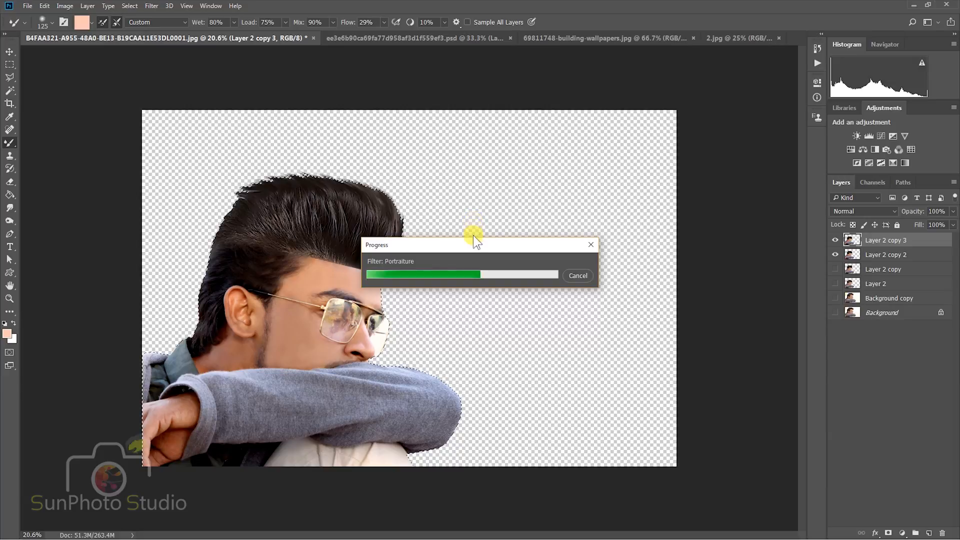
Switch to the regular Brush and add a mask to Layer 2 copy 3 that hides the whole layer
left_click_drag(9, 143, 32, 140)
left_click(34, 143)
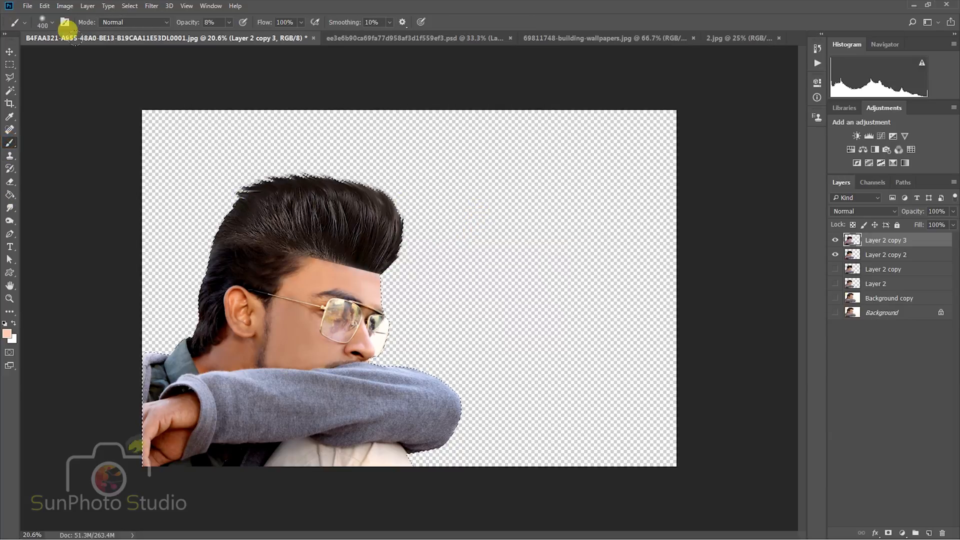
left_click(88, 6)
mouse_move(171, 159)
left_click(217, 169)
scroll(296, 240, "up", 5)
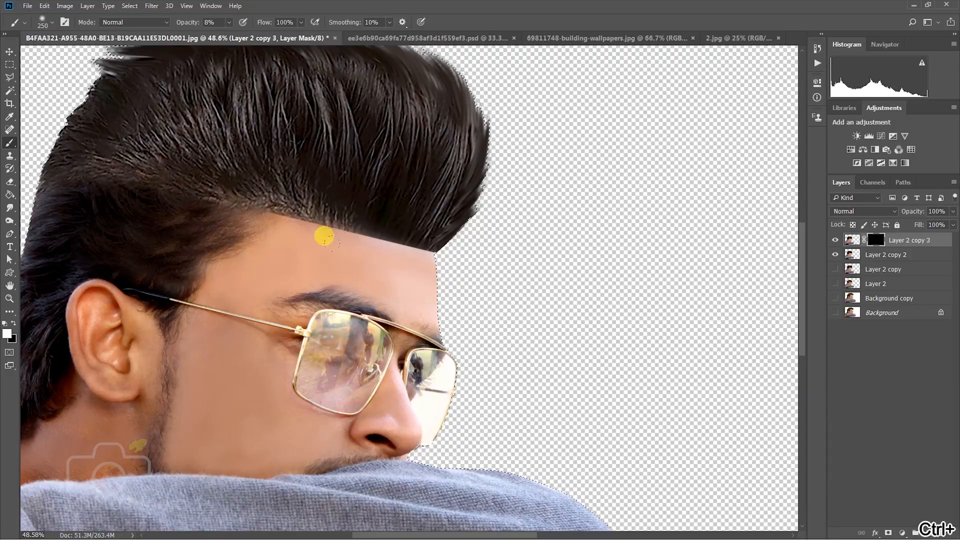
Paint the mask white over the face at 100% opacity and merge Layer 2 copy 3 into the layer below
left_click_drag(192, 22, 258, 38)
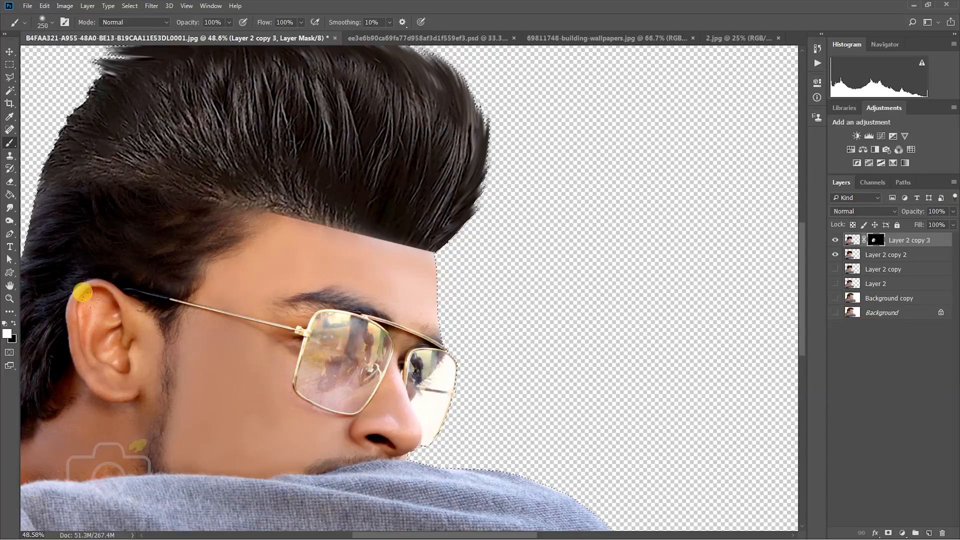
scroll(280, 310, "down", 3)
right_click(893, 241)
left_click(778, 382)
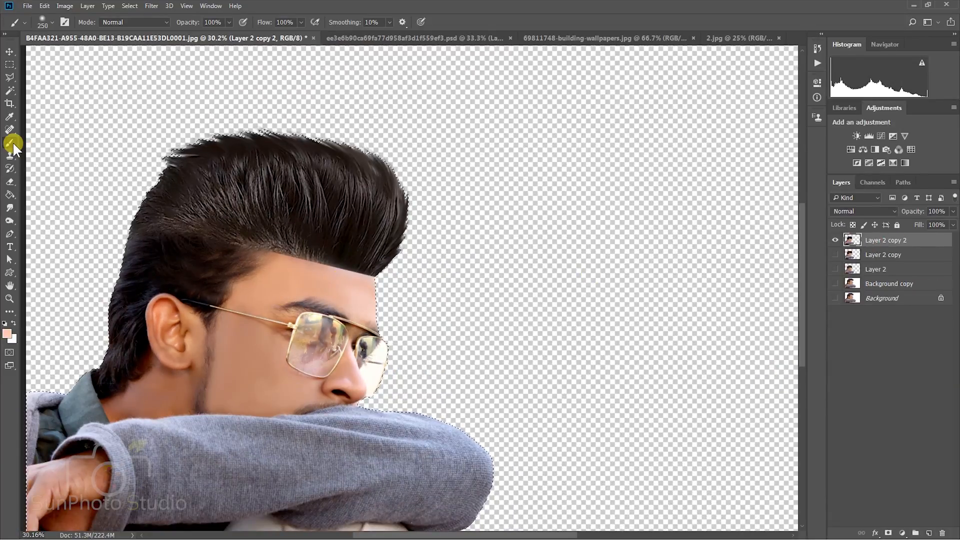
Paint a sampled forehead skin tone softly over the skin with the Soft Round brush at 5% opacity, and deselect
left_click(44, 22)
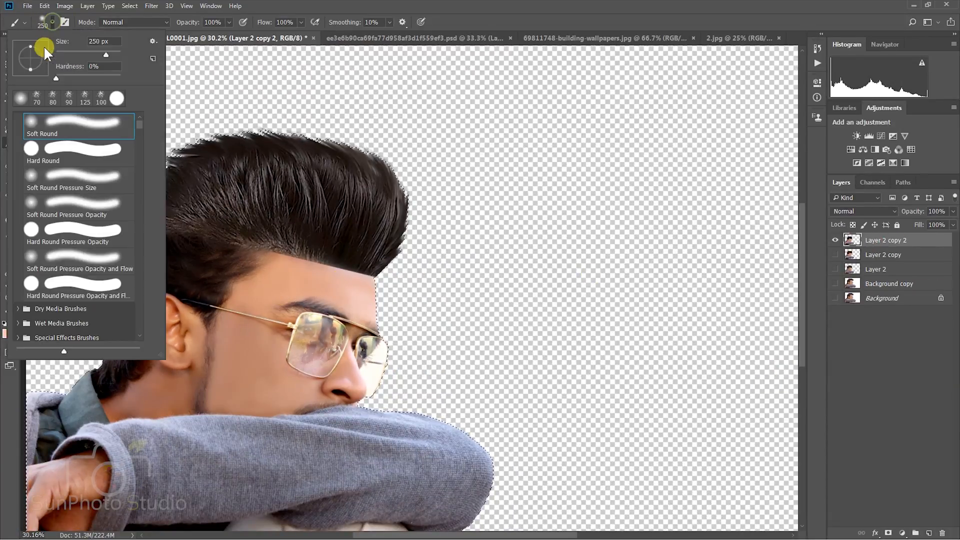
double_click(67, 127)
left_click(7, 333)
left_click(338, 283)
left_click(834, 88)
left_click(214, 22)
type("5")
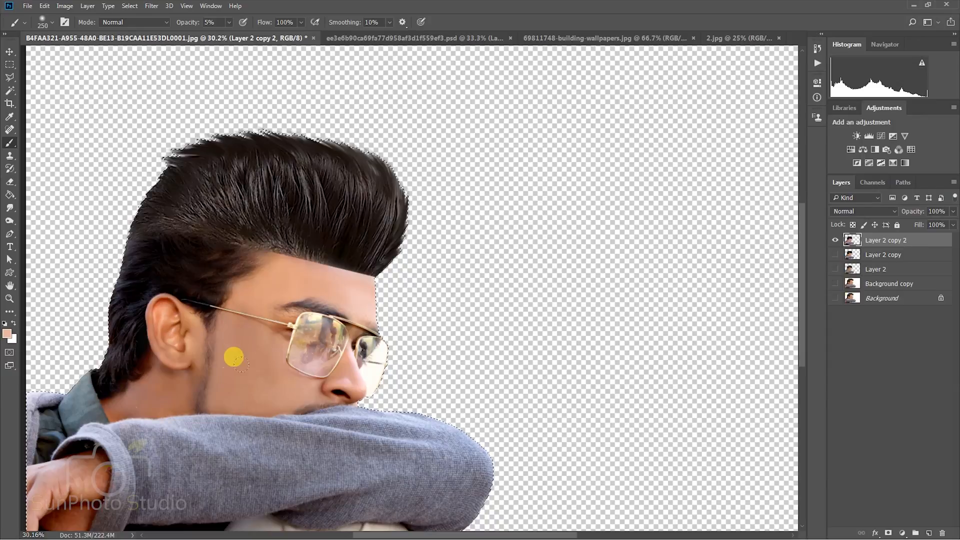
scroll(312, 294, "down", 1)
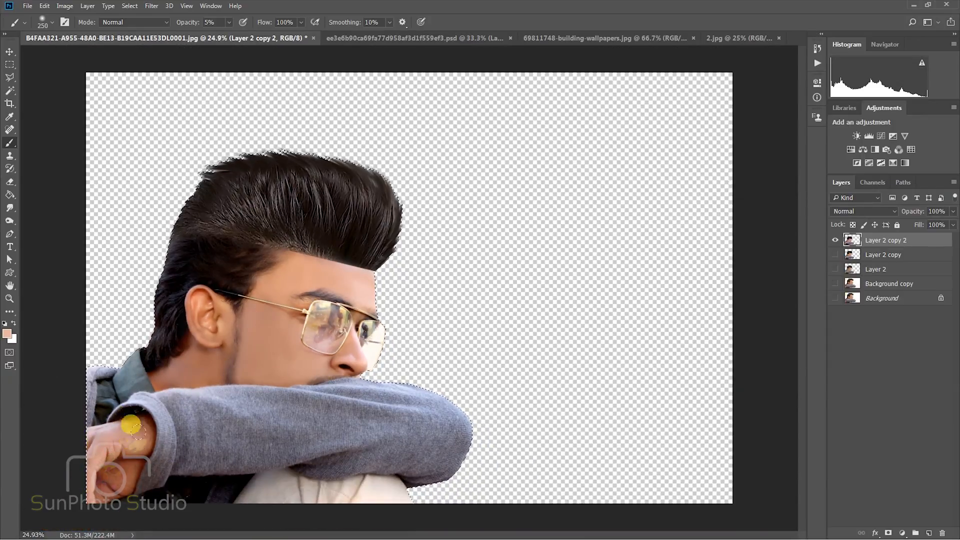
left_click(131, 6)
scroll(322, 246, "down", 2)
In the Camera Raw Filter, set blacks to +23, contrast +16, exposure +0.15, vibrance +19 and clarity +23
left_click(152, 6)
left_click(181, 83)
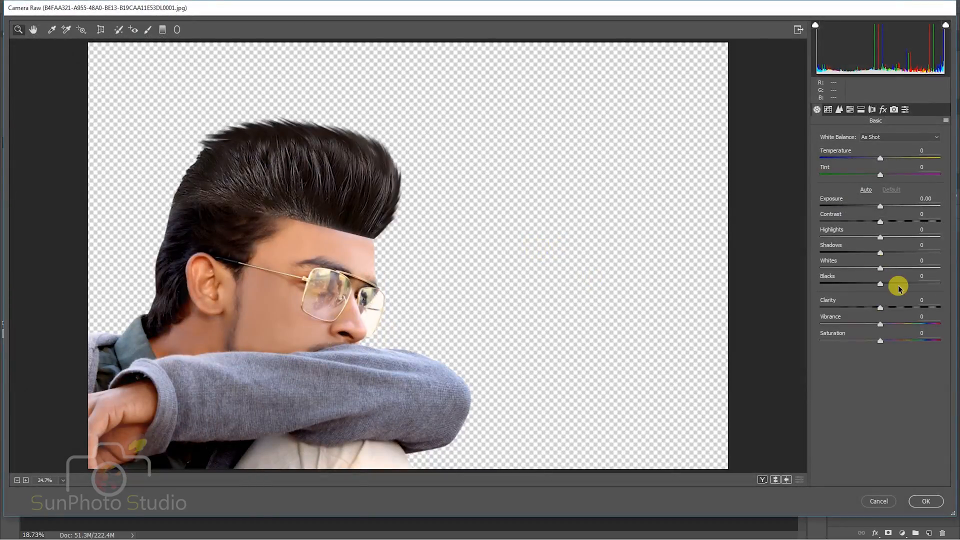
left_click(894, 285)
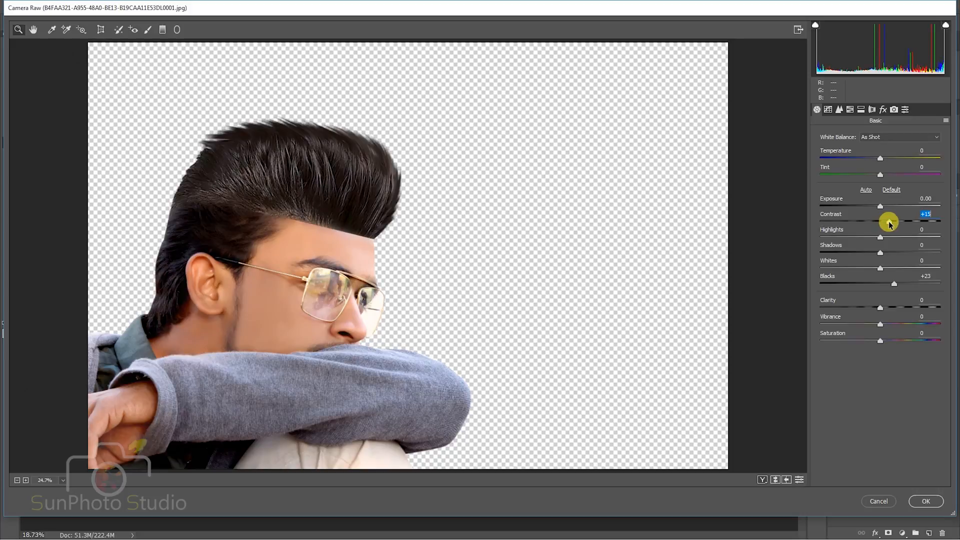
left_click_drag(884, 207, 884, 210)
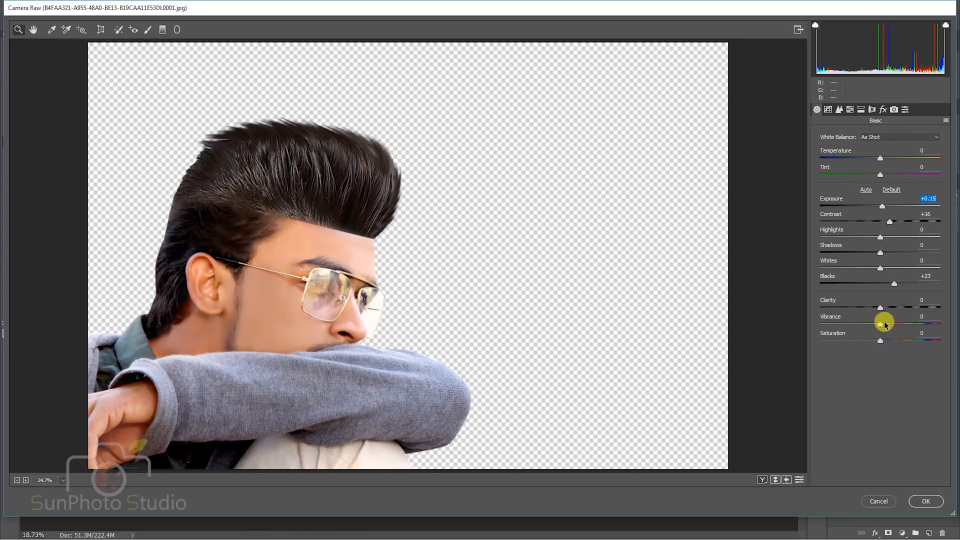
left_click(894, 308)
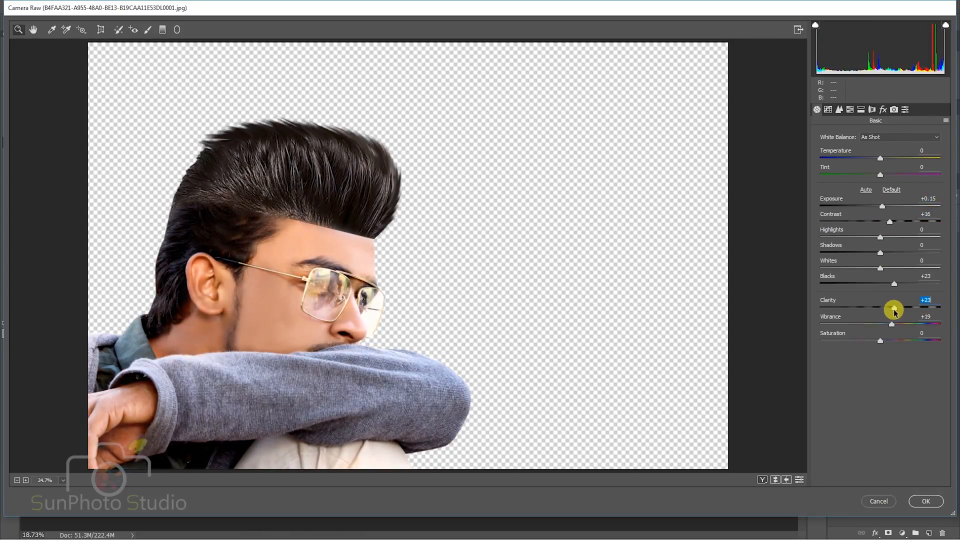
Raise the oranges' luminance to +6, cool the temperature slightly, and apply the Camera Raw adjustments
left_click(850, 110)
left_click(893, 152)
left_click(887, 204)
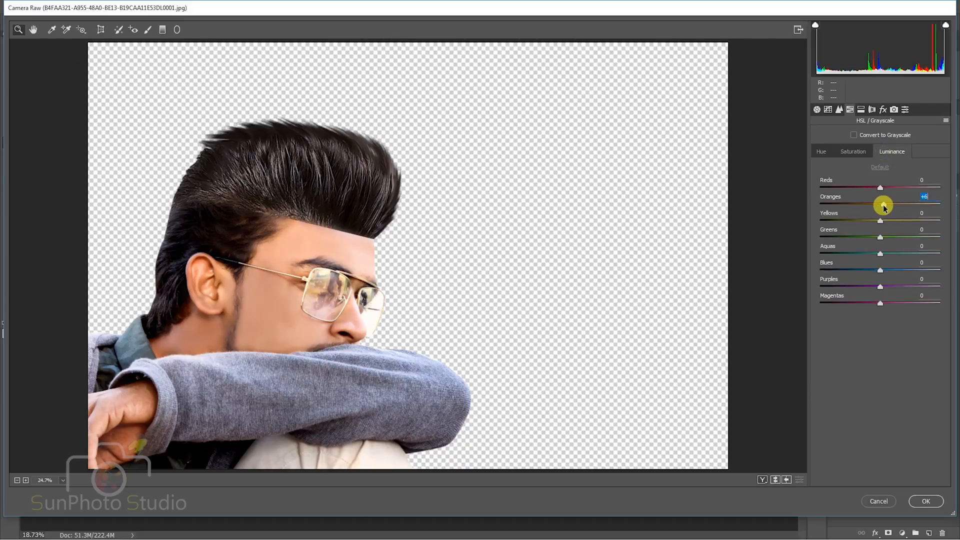
left_click(816, 110)
left_click_drag(881, 158, 880, 159)
left_click(926, 502)
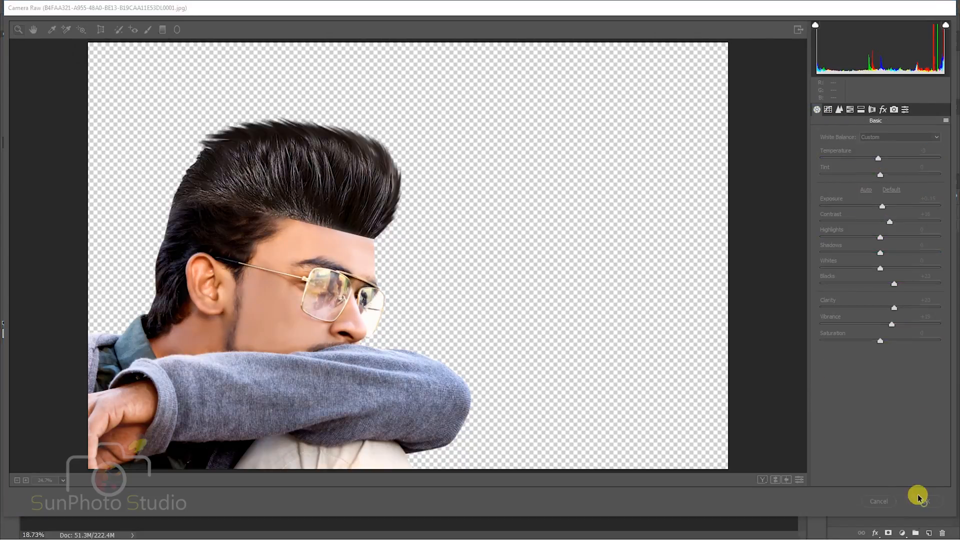
Outline the pale background areas inside the far lens, above and below the thin temple arm, with the Polygonal Lasso
left_click(9, 77)
scroll(385, 308, "up", 10)
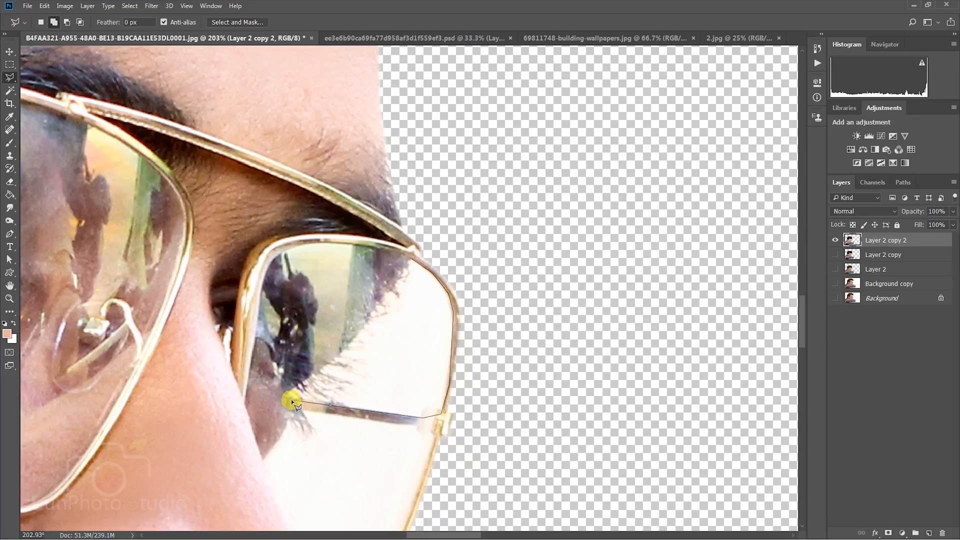
left_click(370, 317)
left_click(411, 260)
left_click_drag(350, 400, 395, 206)
left_click(448, 343)
left_click(352, 445)
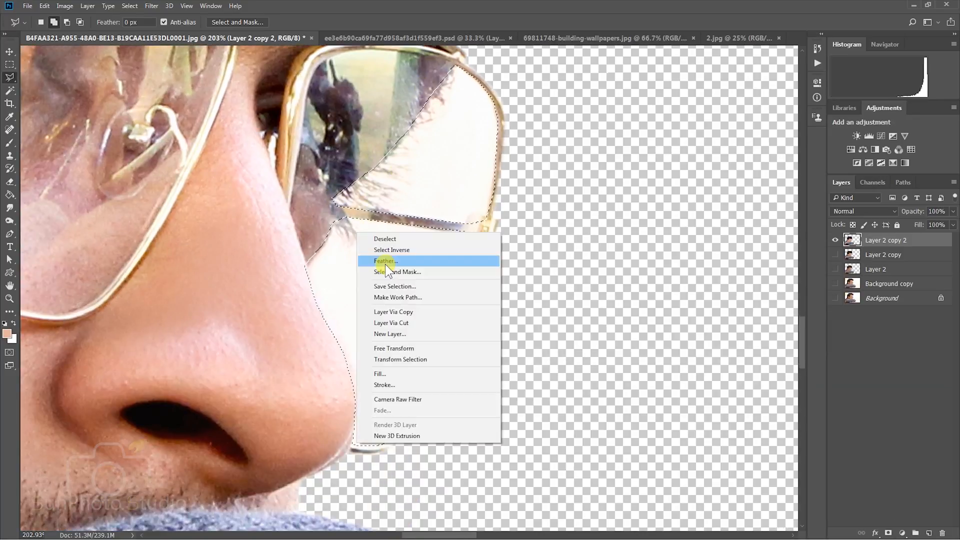
Delete the selected background seen through the far lens and remove the selection
left_click(346, 218)
key("ctrl+Delete")
right_click(390, 230)
left_click(403, 239)
scroll(369, 336, "down", 10)
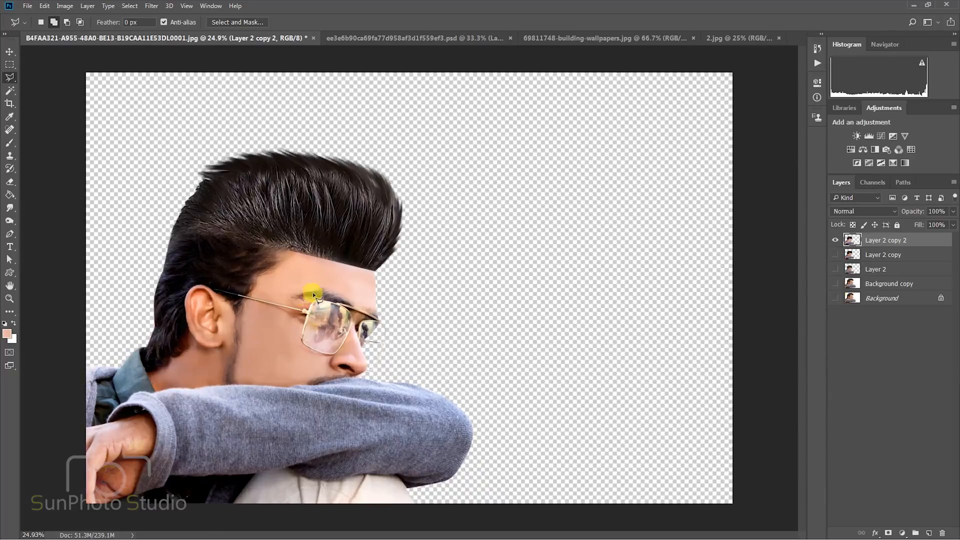
Apply Color Efex Pro 4 to the portrait with Detail Extractor at 6%, contrast 28%, saturation 100% and fine effect radius
scroll(313, 292, "down", 1)
left_click(152, 6)
mouse_move(215, 263)
left_click(322, 280)
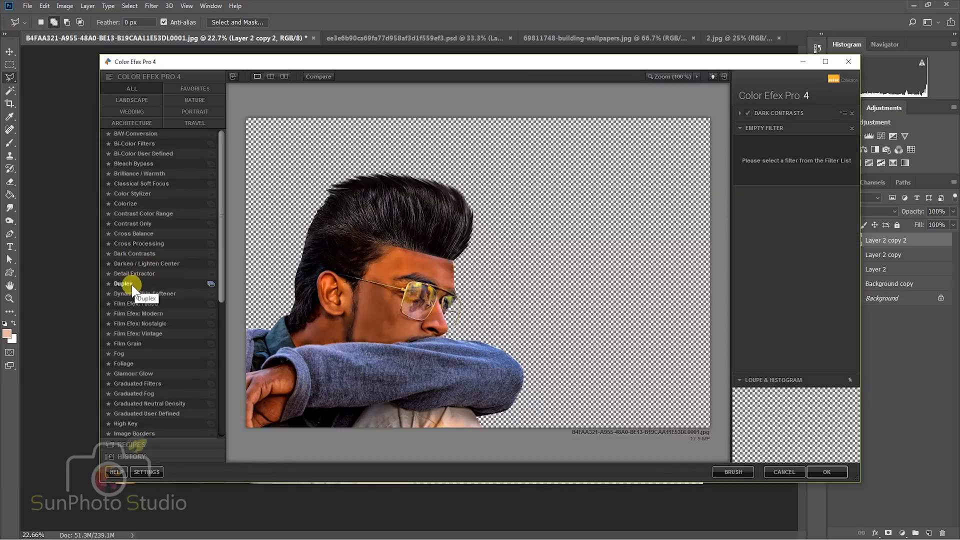
left_click(134, 273)
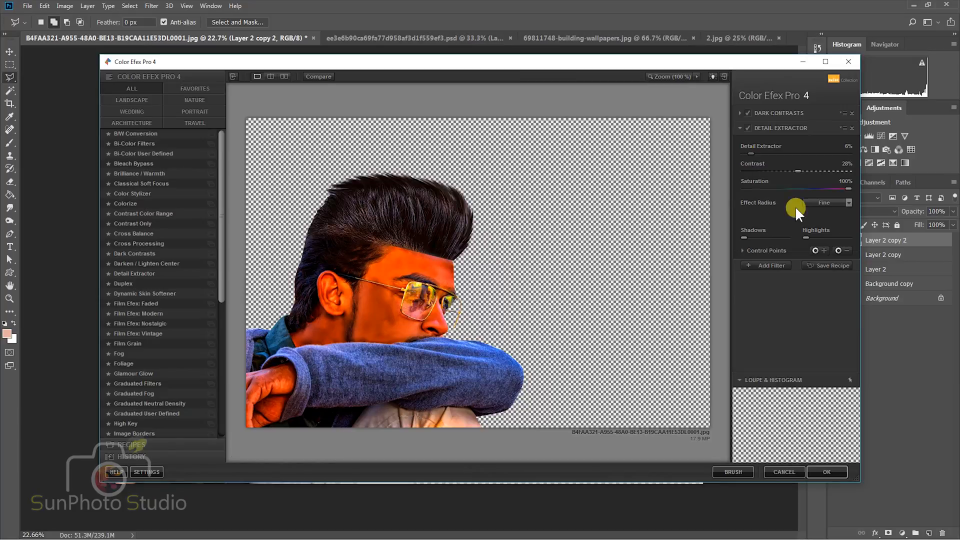
left_click(768, 266)
left_click(829, 470)
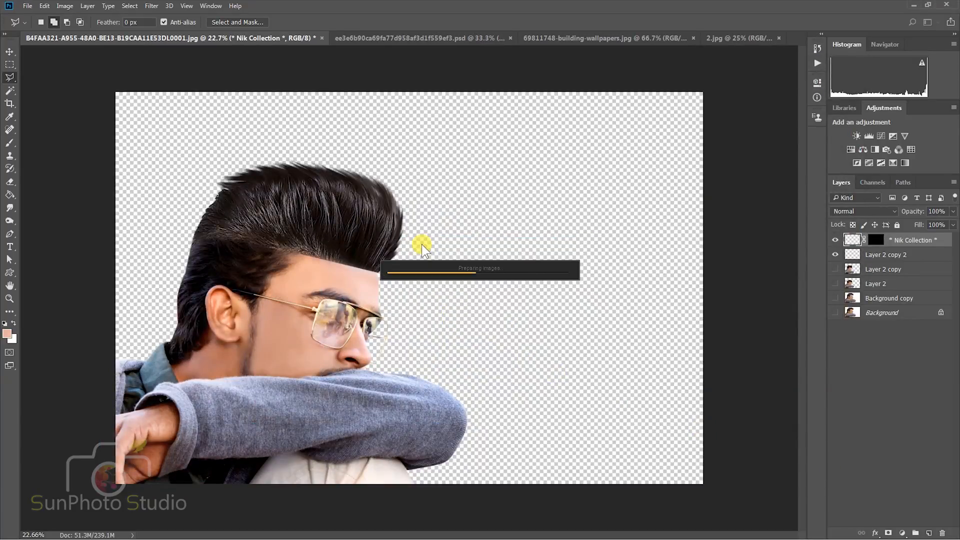
Erase the Color Efex effect over the hair, forehead, glasses and upper face with a large soft Eraser
key("e")
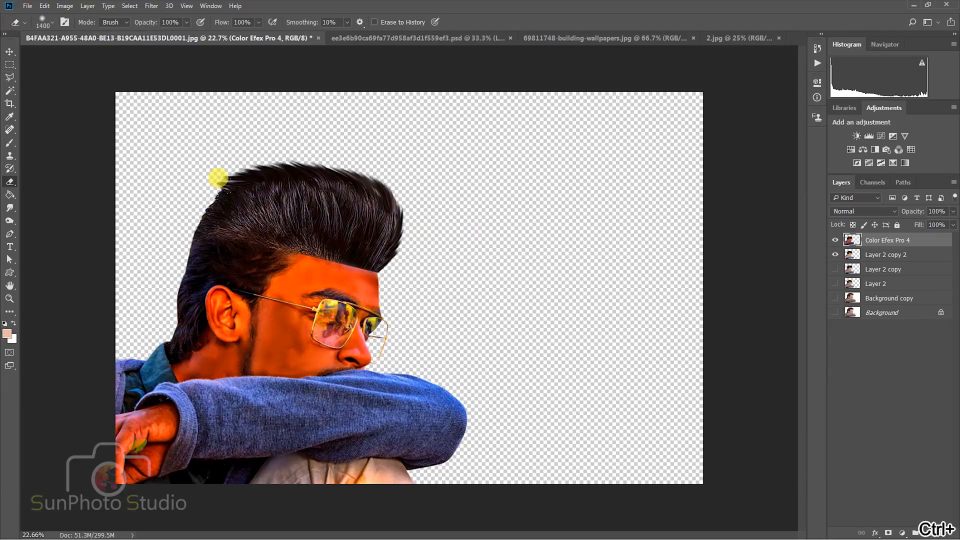
key("[")
mouse_move(182, 153)
left_mouse_down()
mouse_move(306, 195)
mouse_move(180, 175)
mouse_move(286, 165)
left_mouse_up()
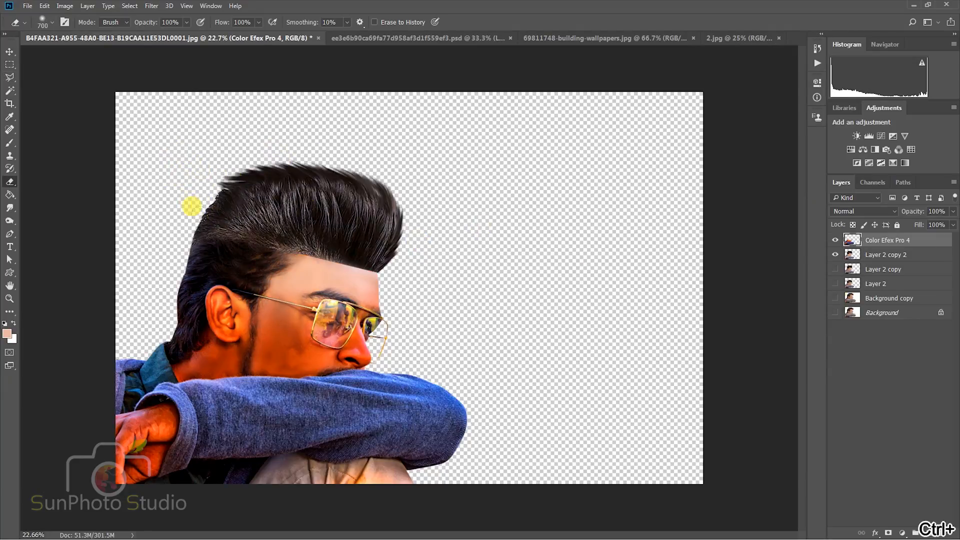
mouse_move(196, 249)
left_mouse_down()
mouse_move(338, 277)
mouse_move(234, 270)
left_mouse_up()
key("[")
key("[")
key("[")
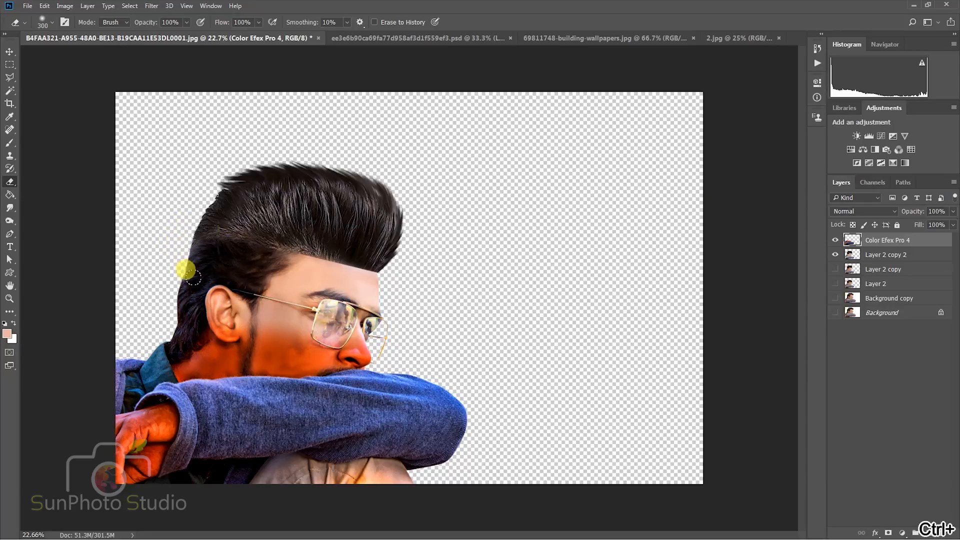
Erase the Color Efex effect from the neck, lower face, hand and trousers, and merge the effect layer into the portrait
mouse_move(175, 362)
left_mouse_down()
mouse_move(232, 324)
mouse_move(179, 368)
left_mouse_up()
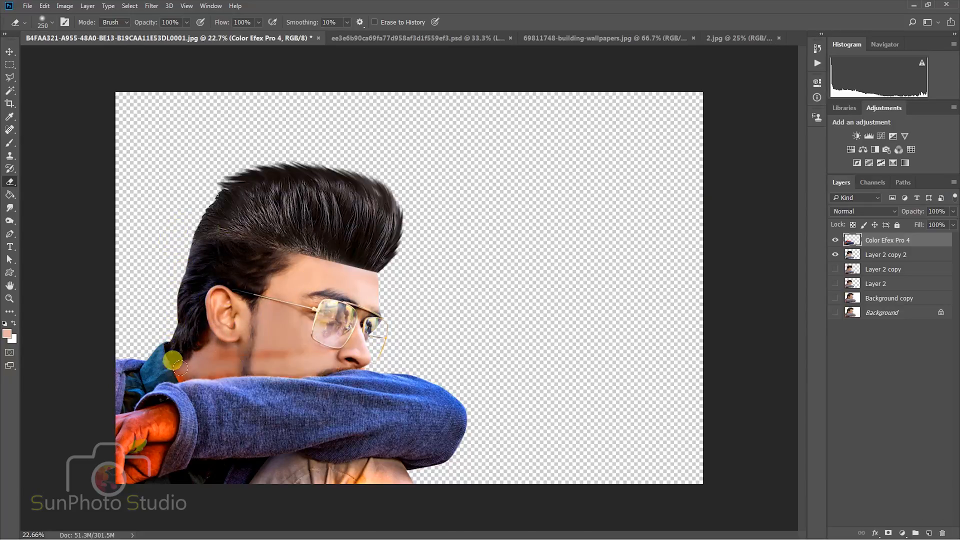
scroll(246, 349, "up", 5)
mouse_move(410, 352)
left_mouse_down()
mouse_move(206, 327)
mouse_move(275, 380)
left_mouse_up()
scroll(275, 380, "down", 2)
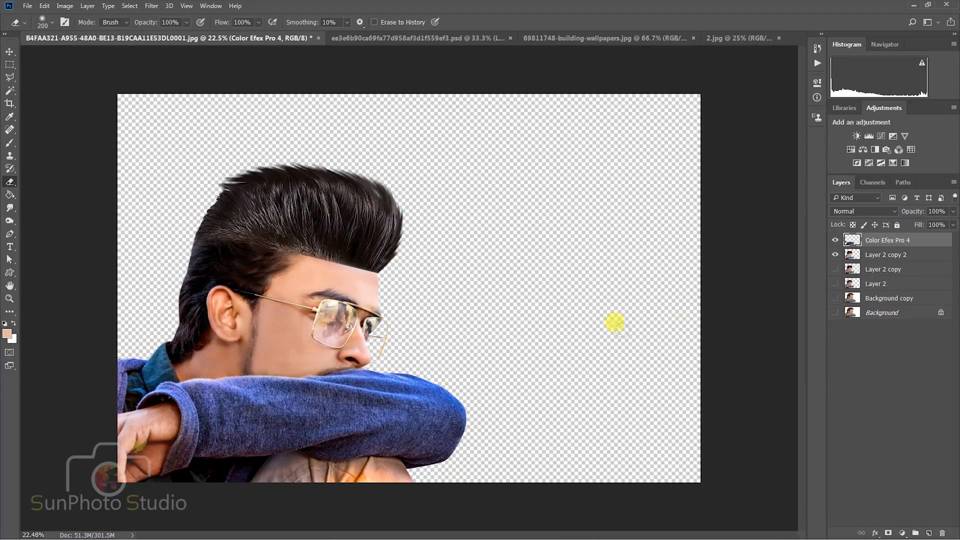
key("bracketleft")
mouse_move(300, 485)
left_mouse_down()
mouse_move(273, 463)
mouse_move(364, 466)
mouse_move(404, 490)
mouse_move(399, 476)
mouse_move(305, 474)
mouse_move(273, 492)
mouse_move(259, 483)
mouse_move(281, 464)
mouse_move(330, 471)
left_mouse_up()
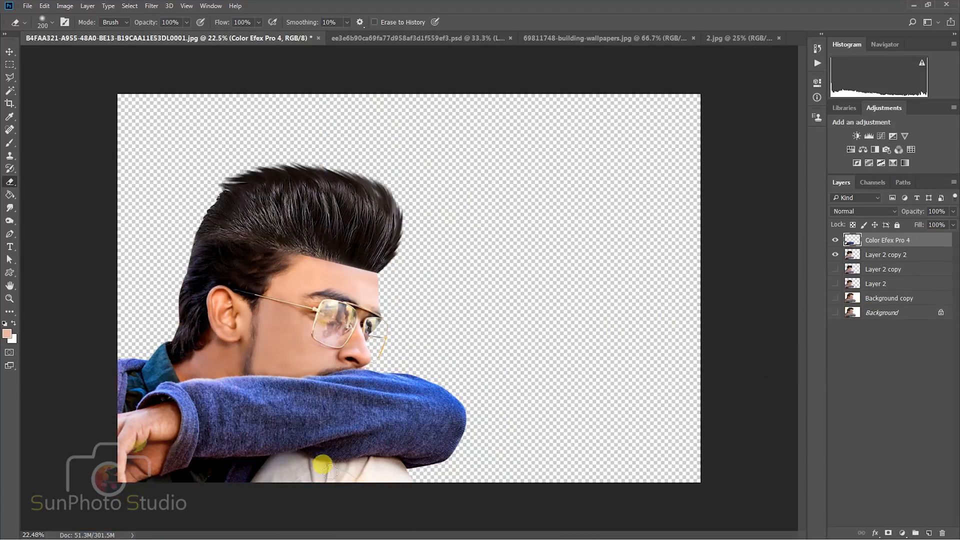
mouse_move(421, 485)
left_mouse_down()
mouse_move(300, 476)
mouse_move(260, 489)
left_mouse_up()
scroll(442, 470, "down", 1)
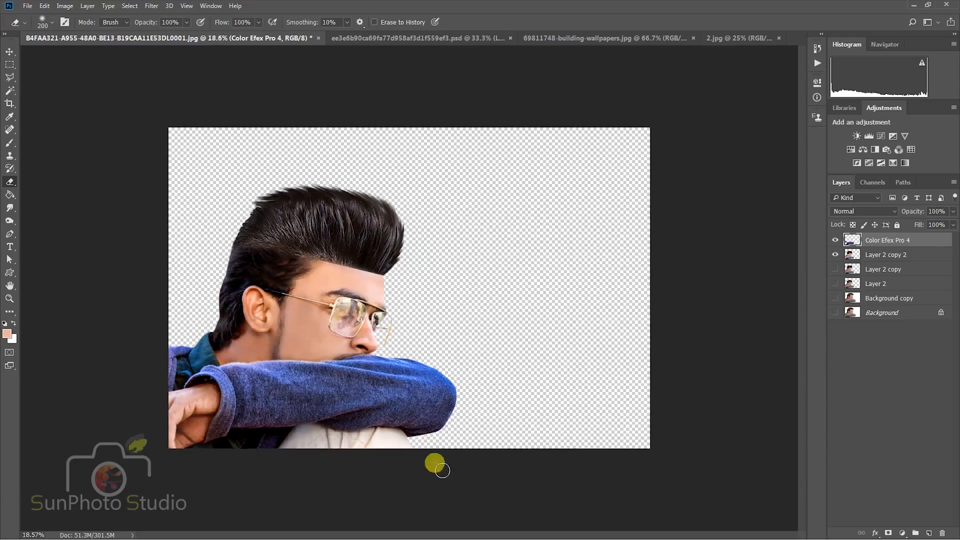
right_click(882, 245)
left_click(760, 380)
Apply the Camera Raw Filter to the portrait with vibrance +17, temperature -4 and tint +3
left_click(150, 6)
left_click(184, 63)
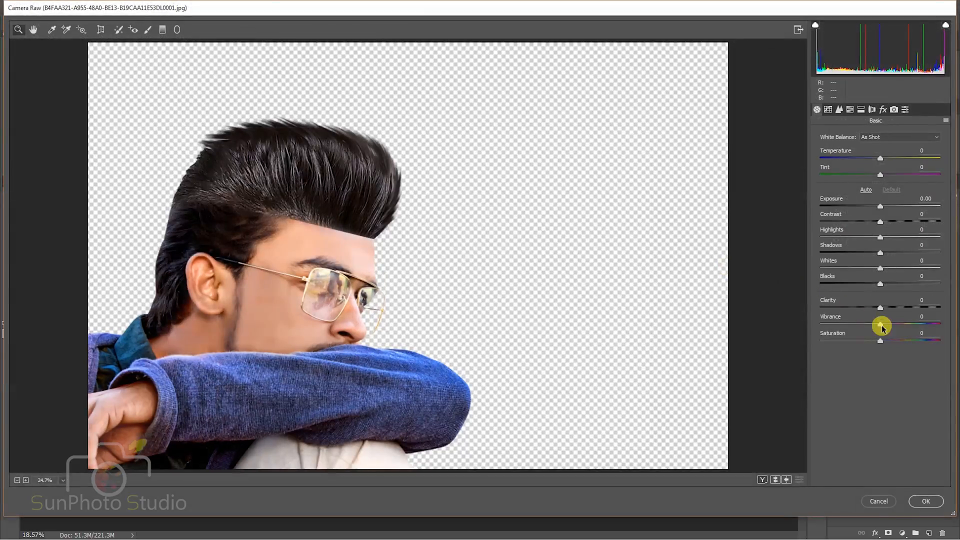
left_click_drag(879, 323, 896, 325)
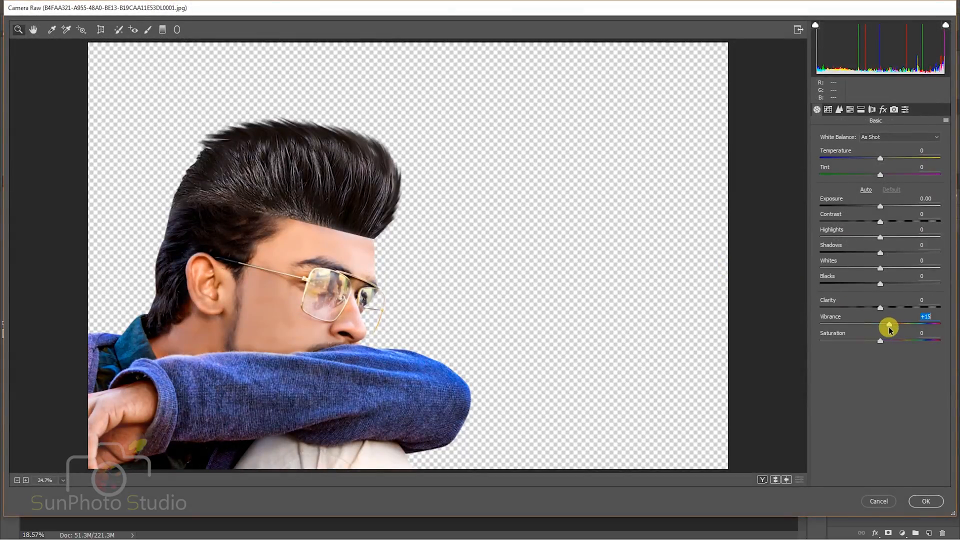
left_click_drag(880, 159, 878, 160)
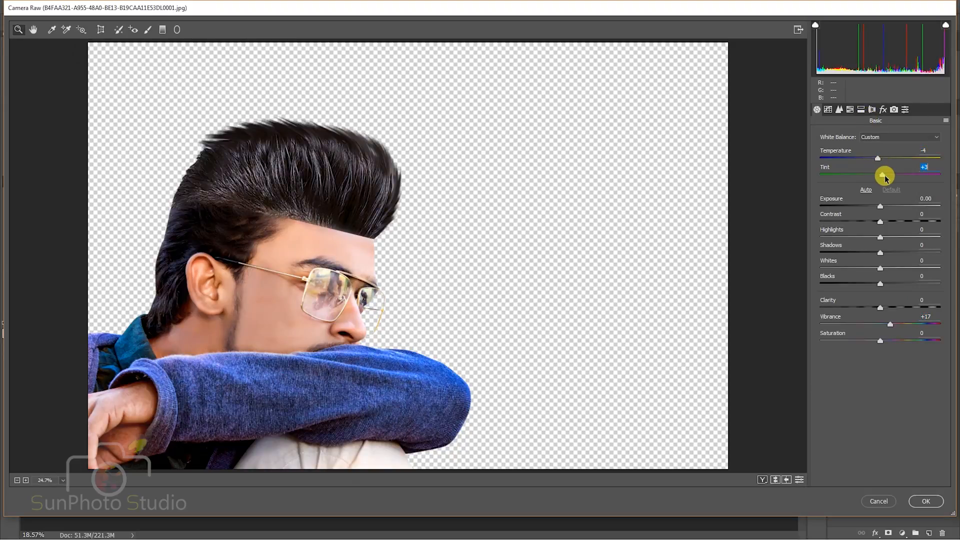
left_click(918, 500)
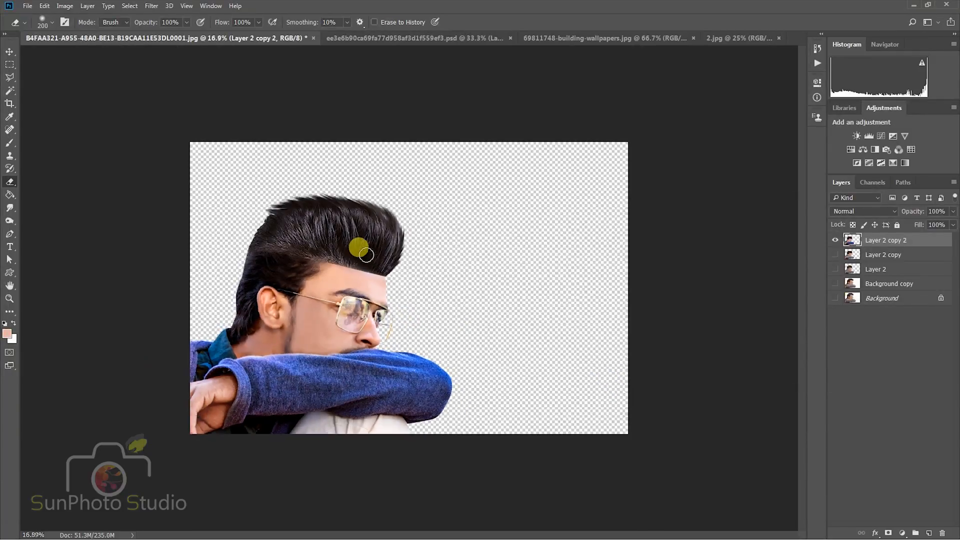
Deepen the portrait's blacks using Selective Color with Black at +7% in the Blacks range, Relative method
left_click(65, 6)
mouse_move(78, 34)
left_click(202, 160)
left_click(750, 90)
left_click(735, 178)
mouse_move(734, 176)
left_mouse_down()
mouse_move(750, 177)
mouse_move(735, 178)
left_mouse_up()
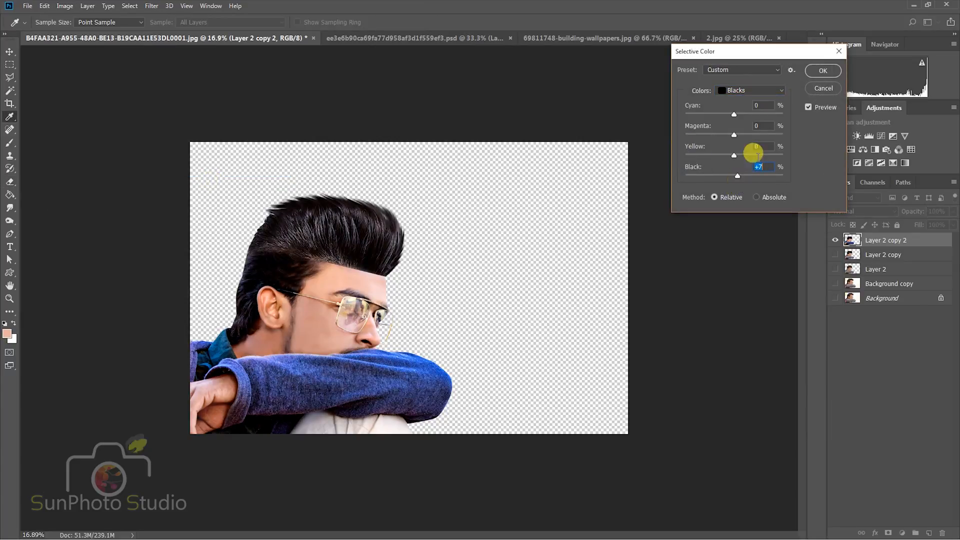
key("Return")
key("e")
Bring the building wallpaper image into the portrait document and scale it to about 289% to cover the canvas
left_click(625, 38)
left_click(10, 51)
left_click_drag(322, 156, 315, 203)
key("ctrl+t")
left_click_drag(351, 245, 659, 433)
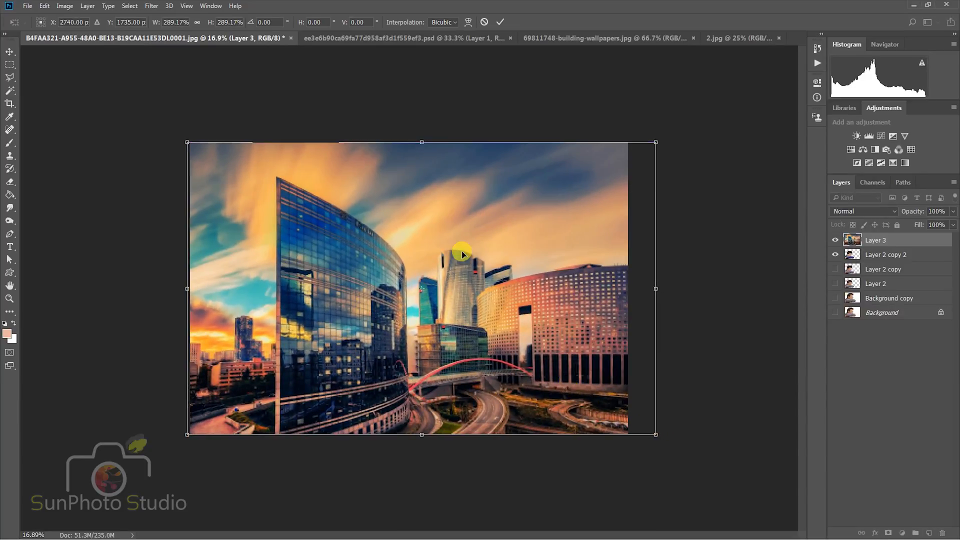
key("Return")
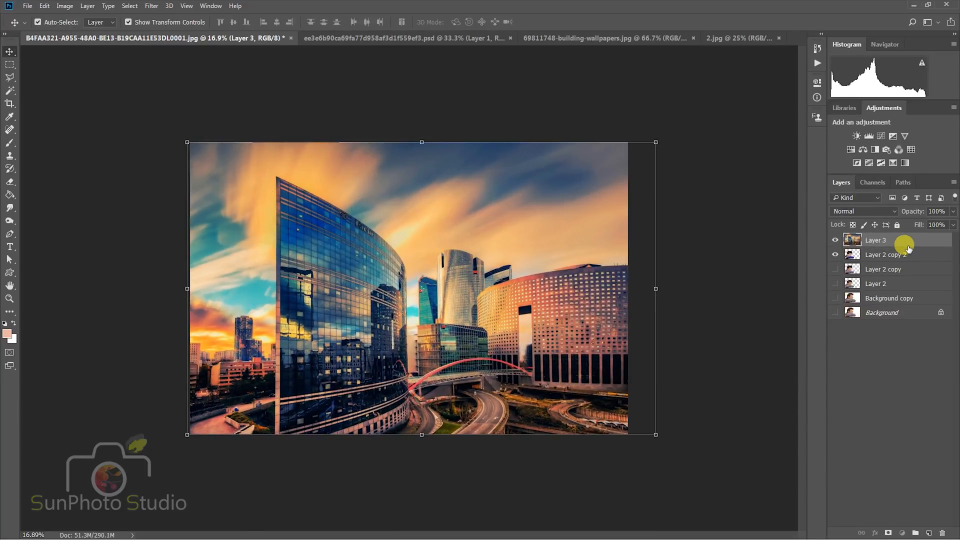
Place the building layer directly beneath the man's cutout and enlarge the cutout to about 114%
key("ctrl+bracketleft")
key("ctrl+bracketright")
left_click_drag(889, 250, 888, 259)
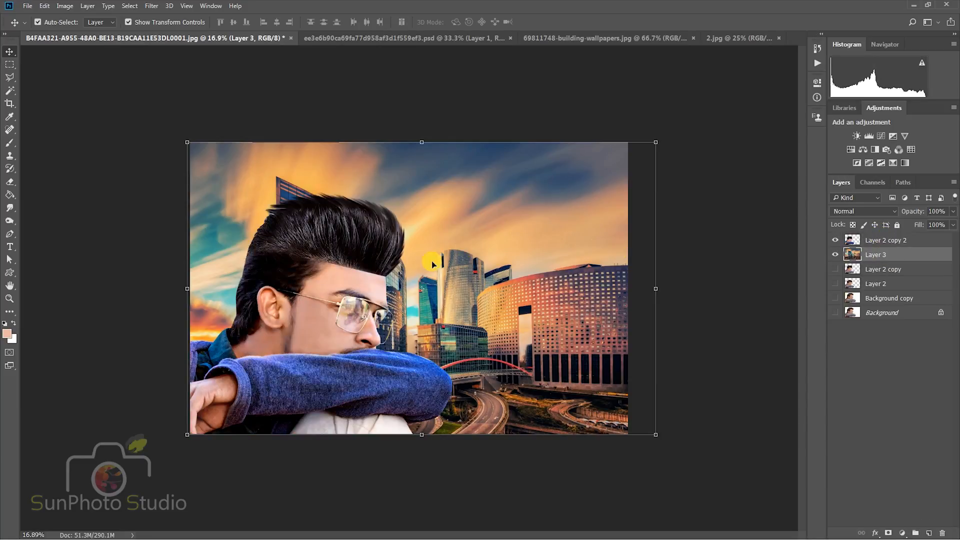
left_click(338, 254)
left_click_drag(453, 186, 489, 152)
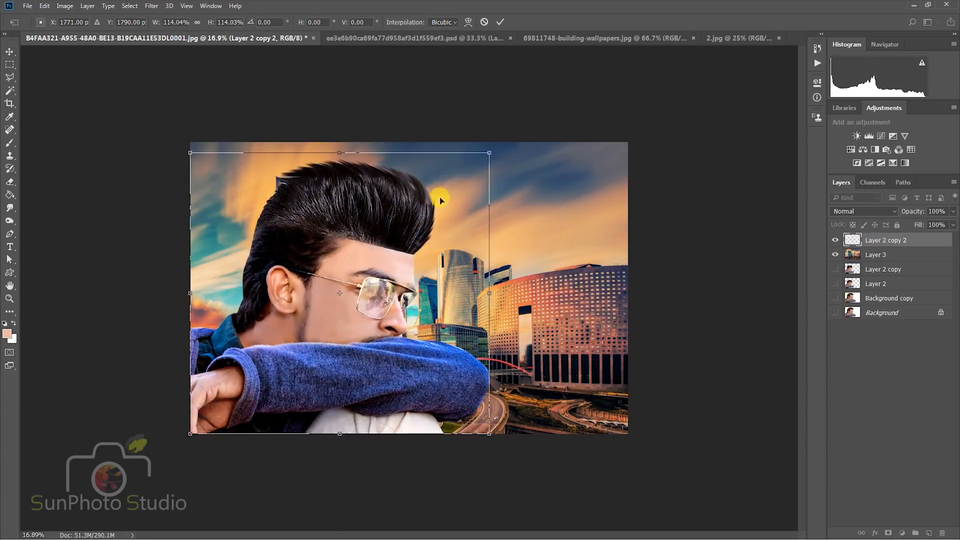
Apply the Camera Raw Filter to the building layer with clarity +50, vibrance +73 and temperature +12
left_click(879, 256)
left_click(151, 6)
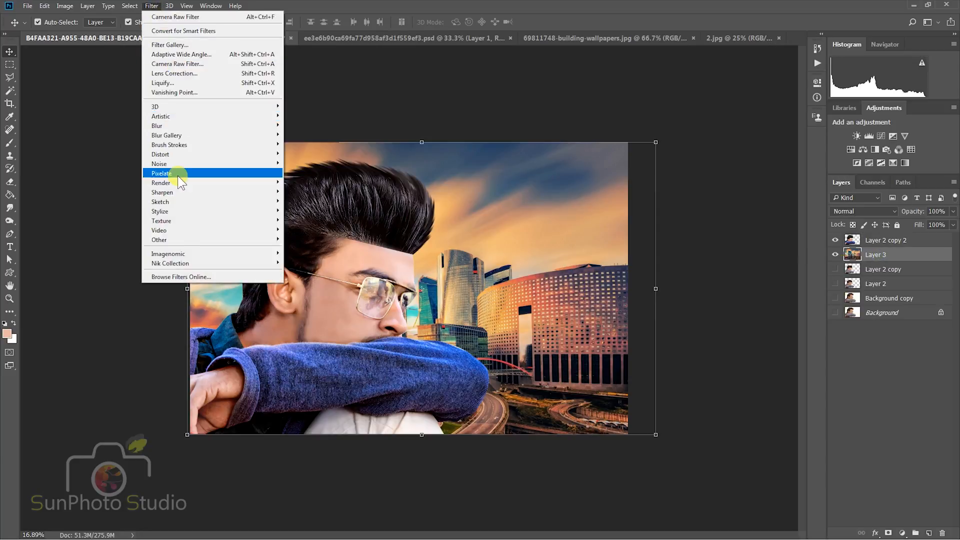
left_click(190, 64)
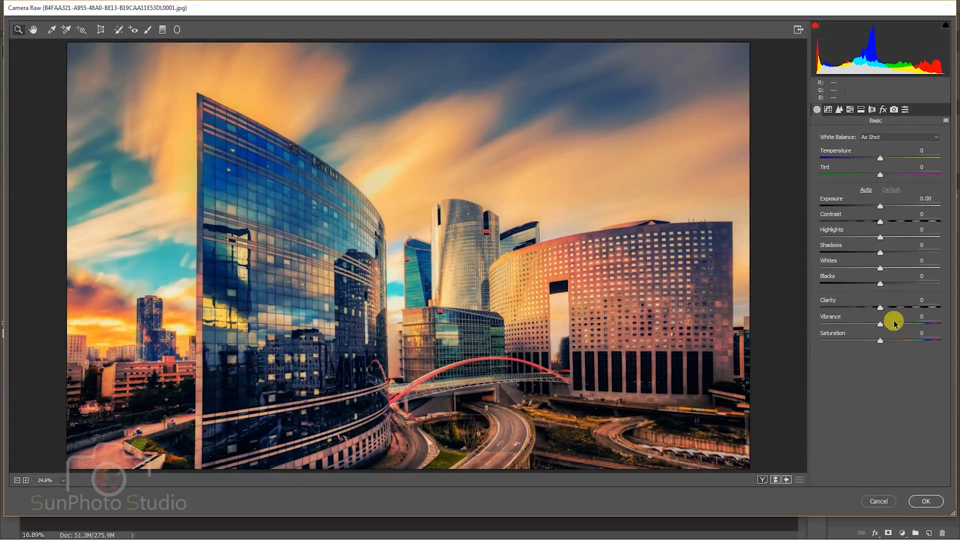
left_click_drag(882, 307, 924, 324)
left_click_drag(881, 161, 890, 161)
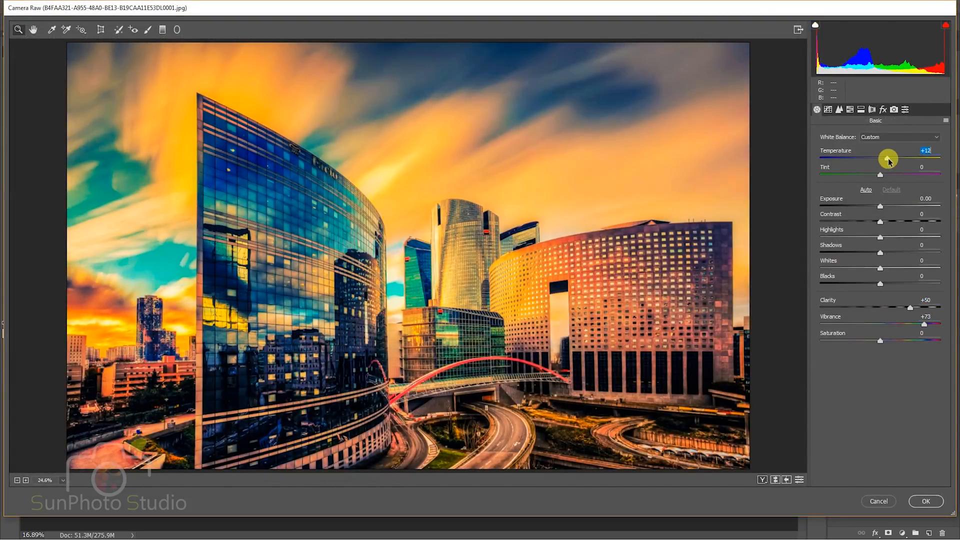
left_click(927, 501)
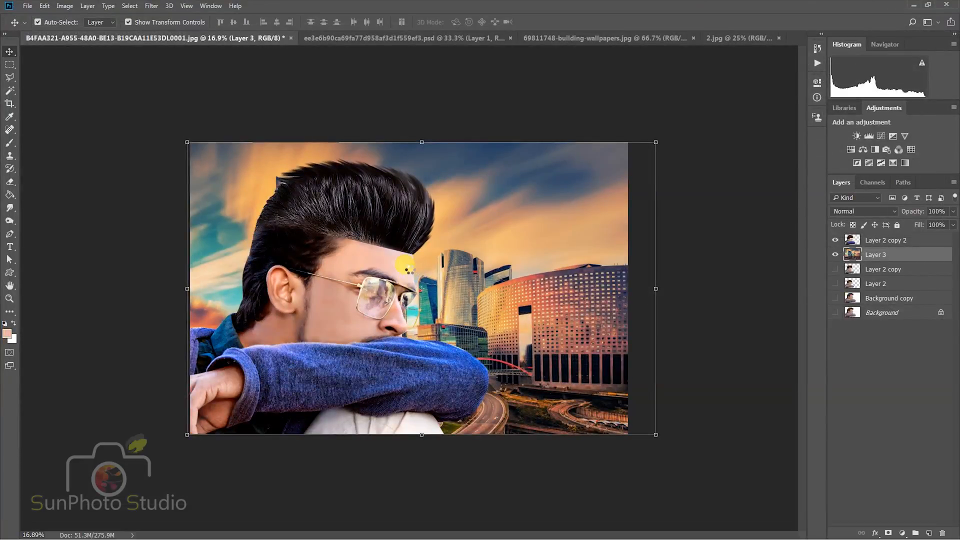
Set up a Tilt-Shift blur on the building layer, centred below the image, with 26 px blur, 64% light bokeh and light range 178 to 179
left_click(146, 6)
mouse_move(183, 133)
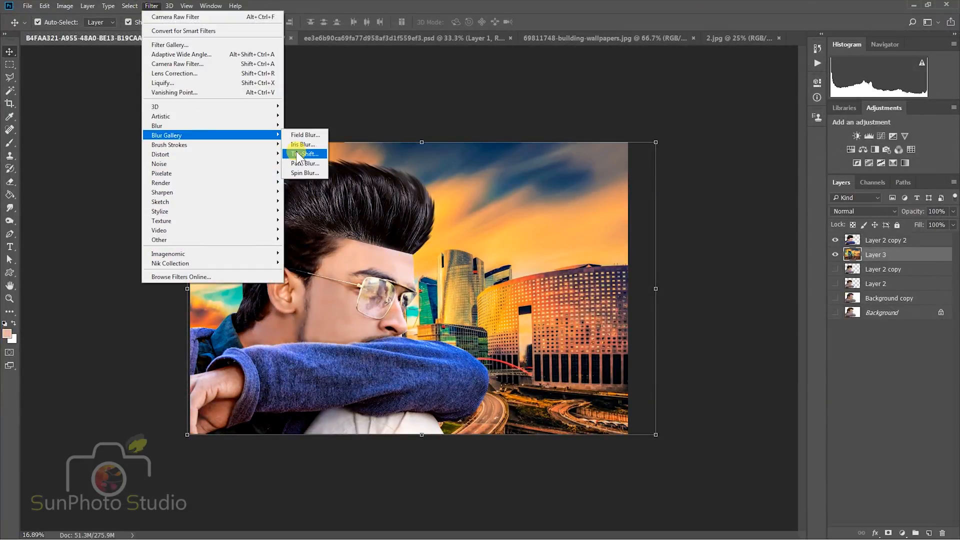
left_click(307, 154)
left_click_drag(396, 325, 386, 448)
left_click_drag(869, 112, 848, 112)
left_click_drag(793, 268, 894, 266)
left_click_drag(911, 323, 861, 322)
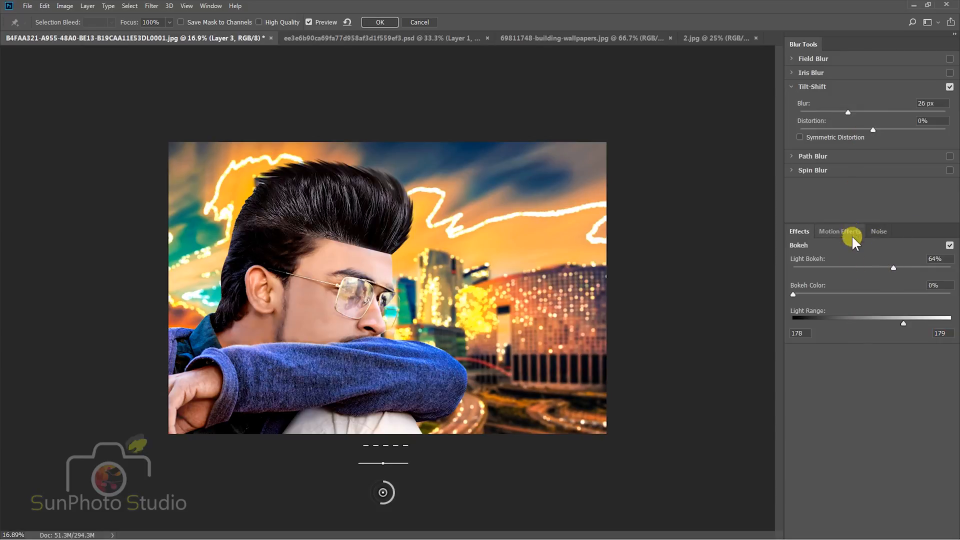
Reduce the light bokeh to almost nothing, increase the blur slightly, and apply the Tilt-Shift blur
left_click_drag(843, 265, 801, 267)
left_click_drag(848, 112, 858, 113)
left_click(379, 22)
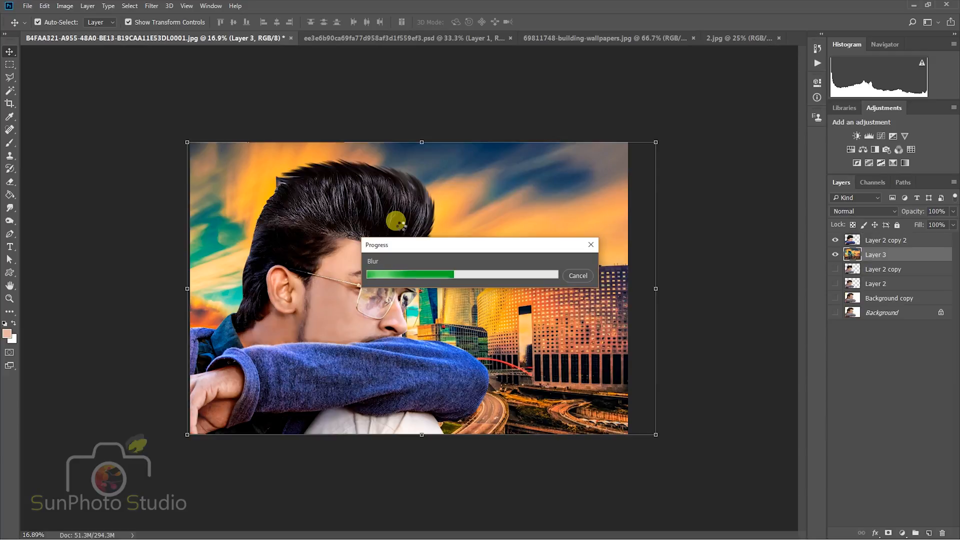
key("ctrl+alt+shift+e")
left_click(836, 241)
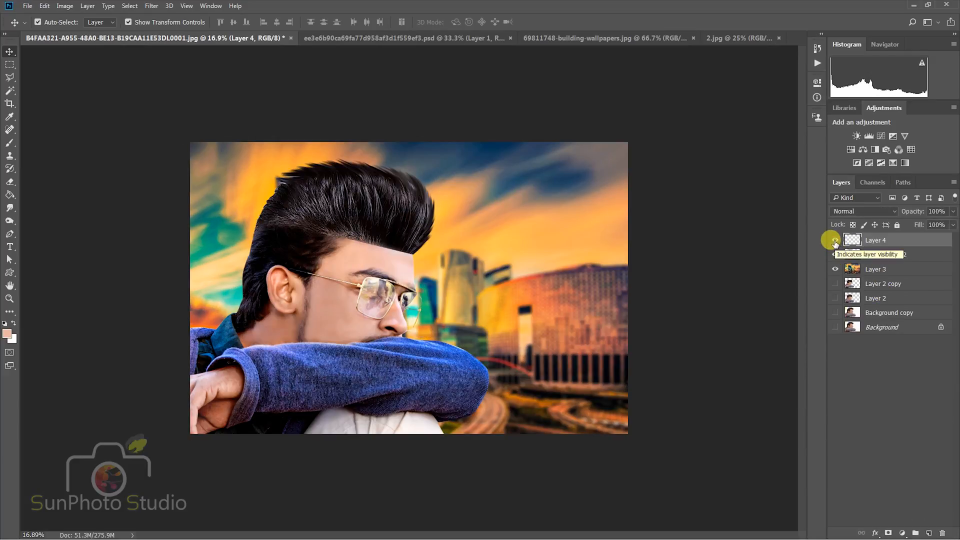
left_click(835, 241)
key("ctrl+alt+shift+e")
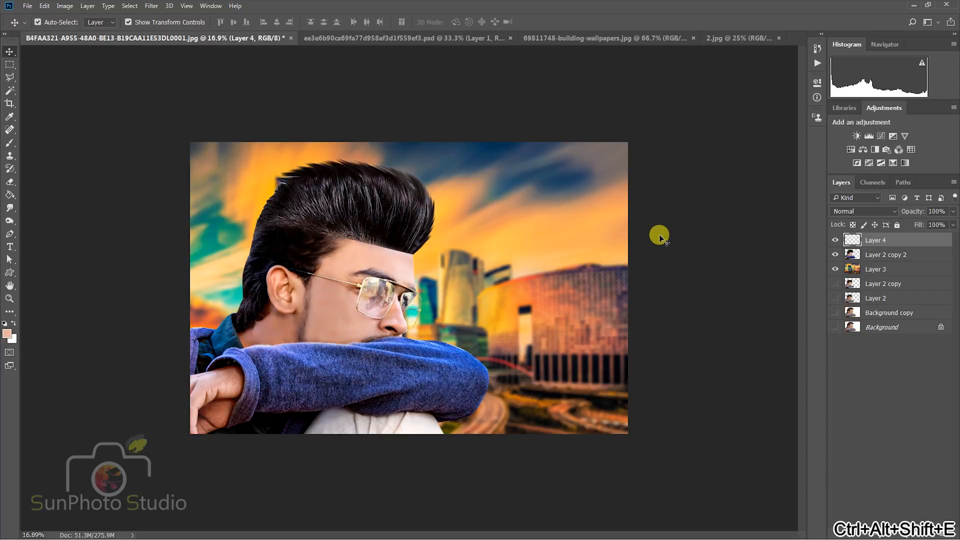
Merge the man's cutout layer into the building layer and delete the empty Layer 4
right_click(875, 255)
left_click(787, 381)
left_click(873, 242)
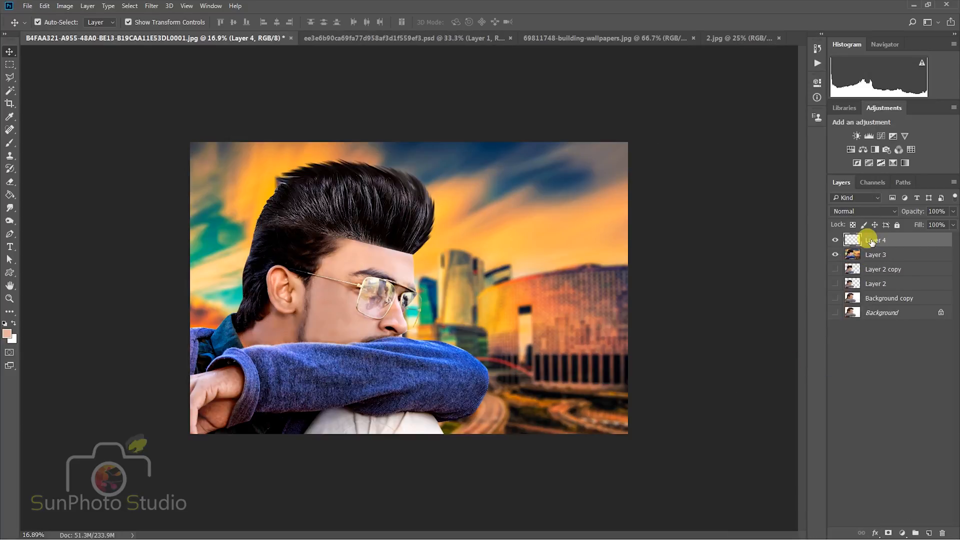
key("Delete")
In the Camera Raw Filter, raise the merged composite's exposure to +0.10 and increase clarity slightly
left_click(152, 5)
left_click(170, 63)
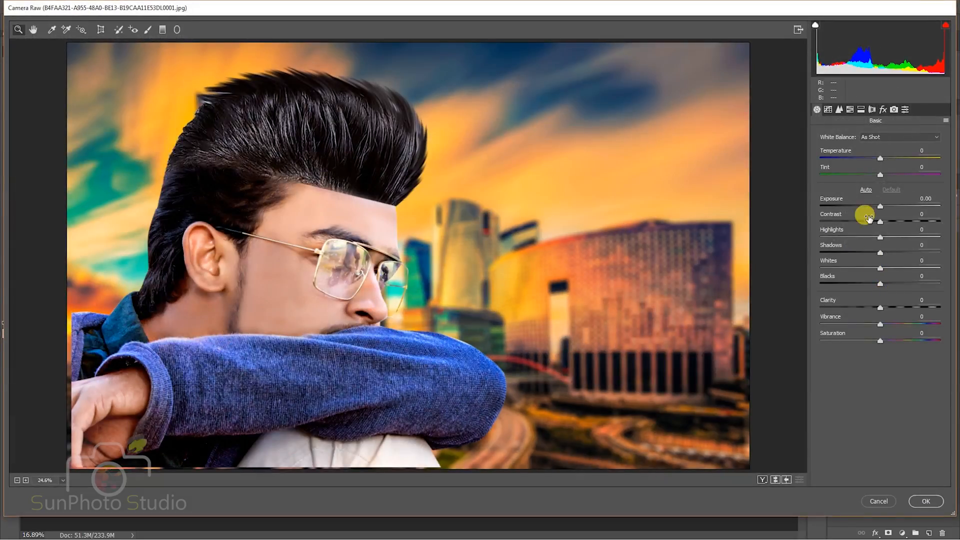
left_click_drag(883, 210, 886, 209)
left_click_drag(880, 307, 890, 309)
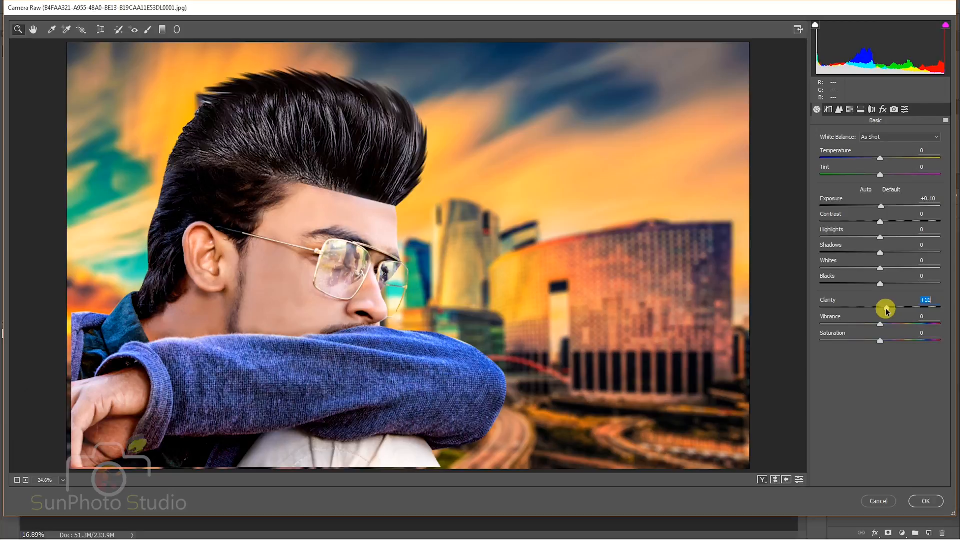
Add a post-crop vignette with amount -43, midpoint 39, roundness +100 and feather 92, and apply the Camera Raw Filter
left_click(883, 109)
left_click(855, 275)
left_click_drag(854, 292, 922, 326)
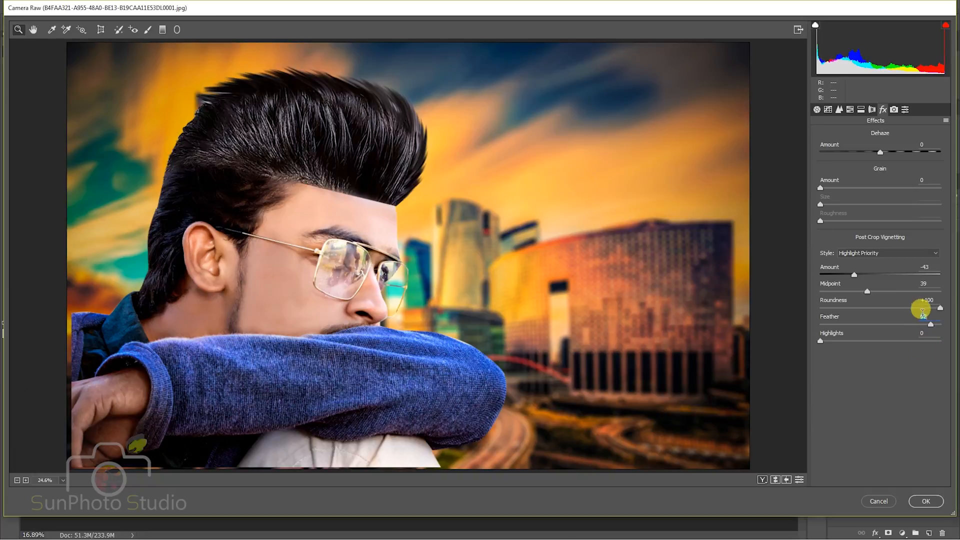
left_click(924, 503)
Undo the Camera Raw Filter and reapply it to a duplicate of the composite layer
key("ctrl+z")
left_click_drag(906, 242, 929, 533)
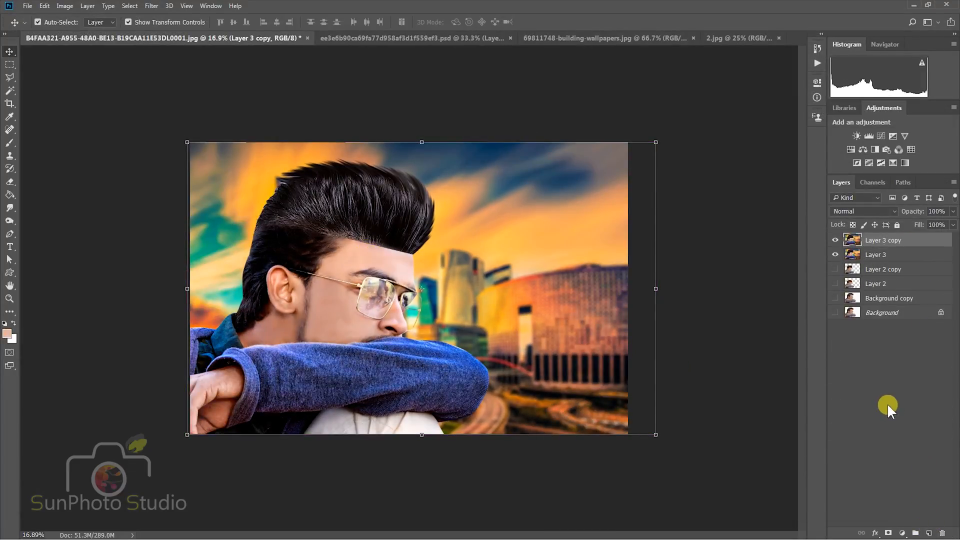
key("ctrl+shift+f")
left_click(152, 6)
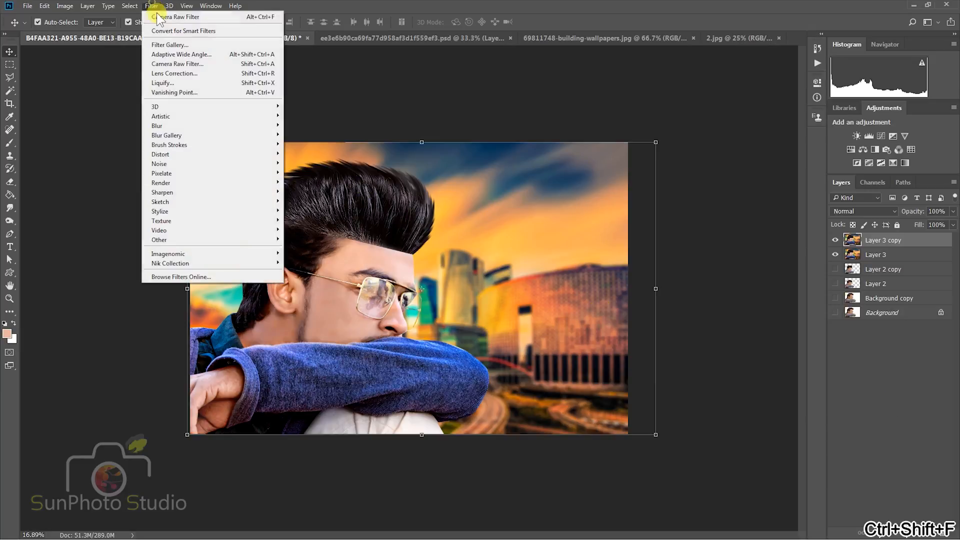
key("Escape")
Erase the vignette over the man with a 1300 px soft Eraser and merge the copy into Layer 3
left_click(12, 182)
key("bracketright")
key("bracketright")
key("bracketright")
key("bracketright")
key("bracketright")
key("bracketright")
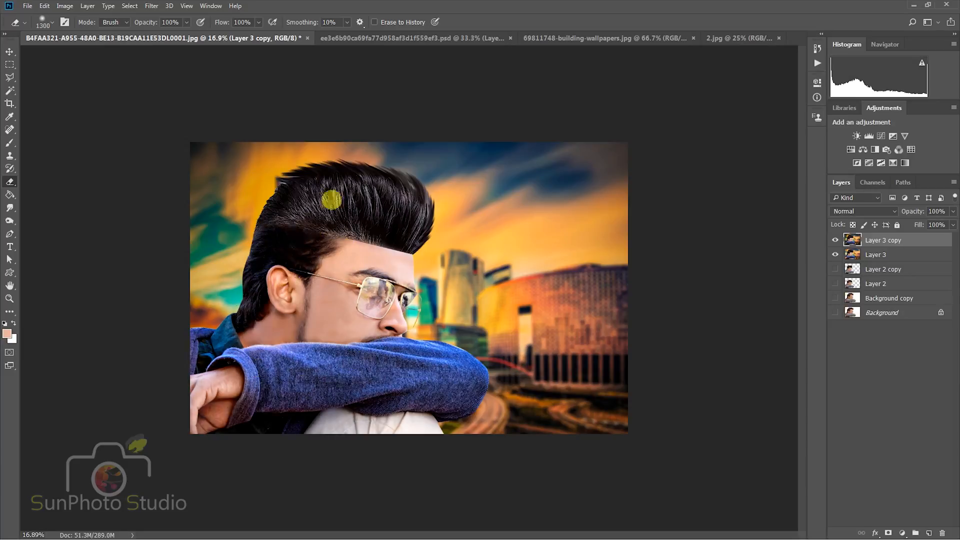
right_click(878, 242)
left_click(767, 383)
scroll(296, 172, "down", 2)
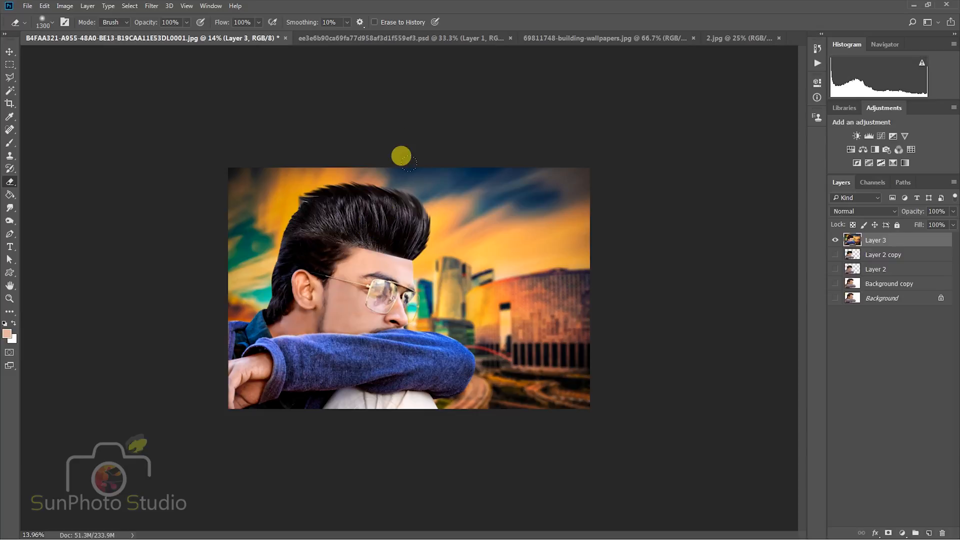
Bring the orange spark burst from 2.jpg into the portrait composite as a top layer and set its blend mode to Screen
left_click(744, 41)
left_click(10, 53)
left_click_drag(261, 159, 427, 288)
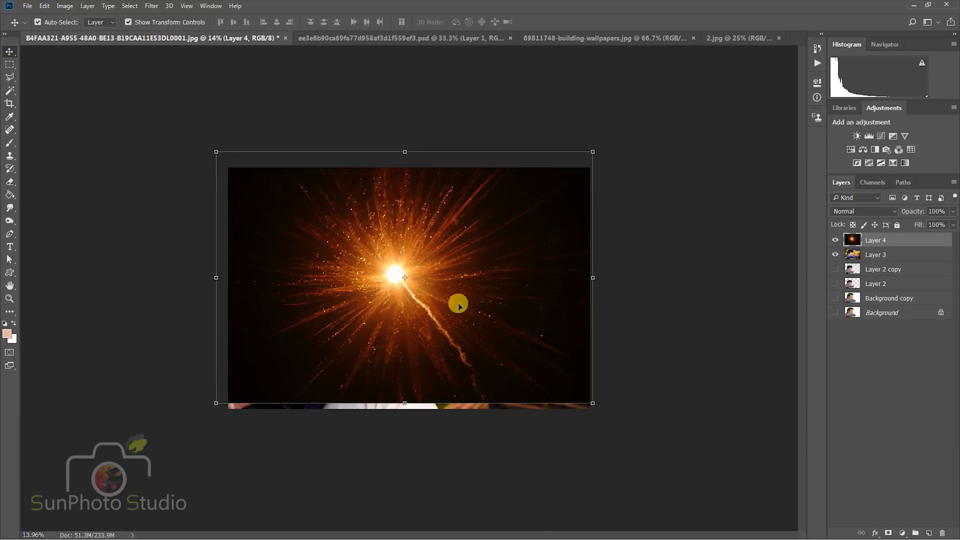
left_click(862, 211)
left_click(856, 307)
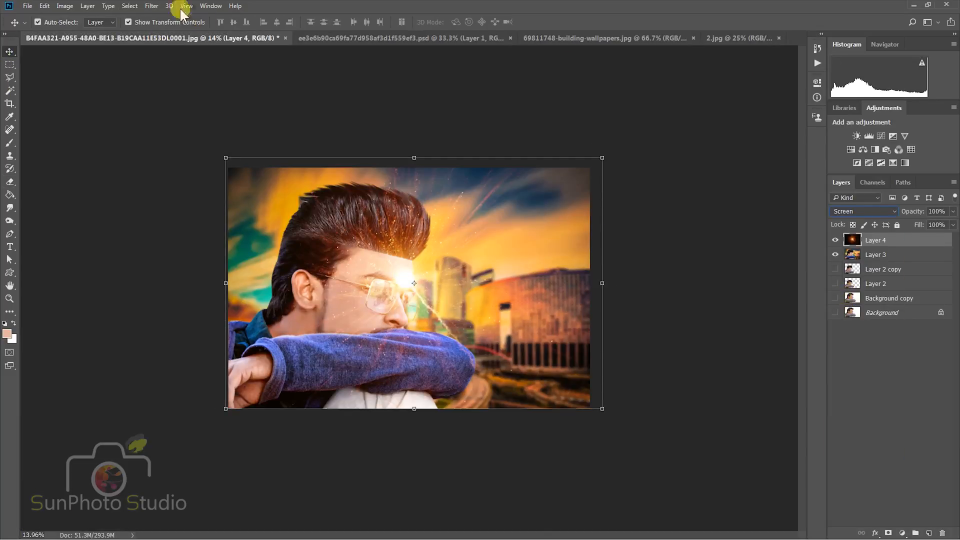
Apply a 182-pixel Gaussian Blur to the spark layer and reposition the glow over the city beside the man's face
left_click(152, 5)
mouse_move(183, 120)
left_click(308, 162)
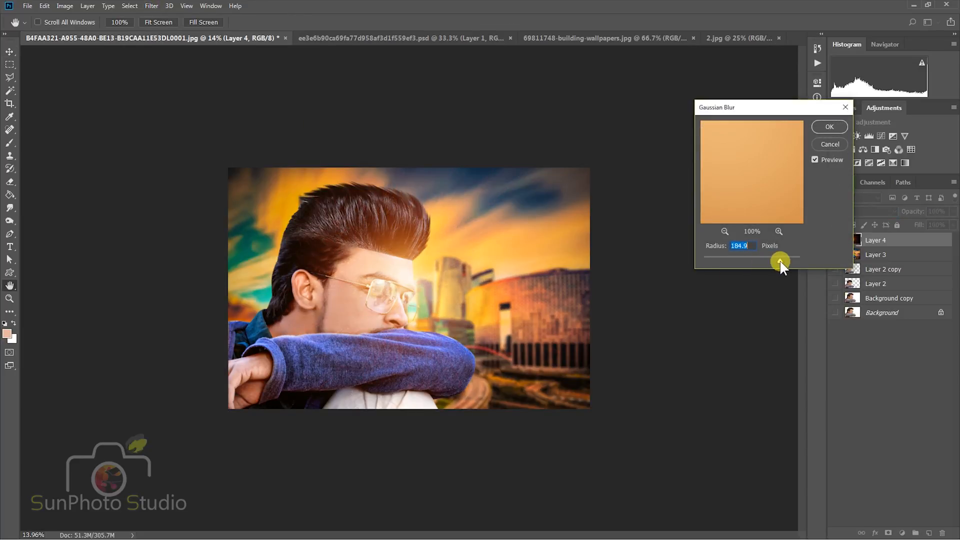
left_click(830, 126)
key("v")
left_click_drag(469, 281, 508, 303)
scroll(385, 327, "up", 2)
scroll(385, 322, "down", 1)
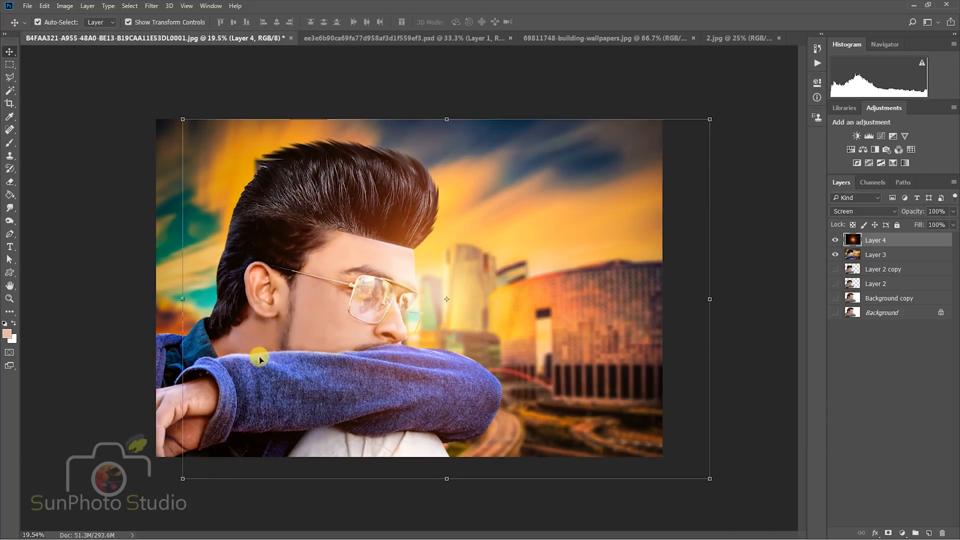
Shift the glow layer's hue to +11 with Hue/Saturation
left_click(65, 6)
mouse_move(85, 30)
left_click(250, 75)
mouse_move(723, 180)
left_mouse_down()
mouse_move(691, 183)
mouse_move(731, 191)
left_mouse_up()
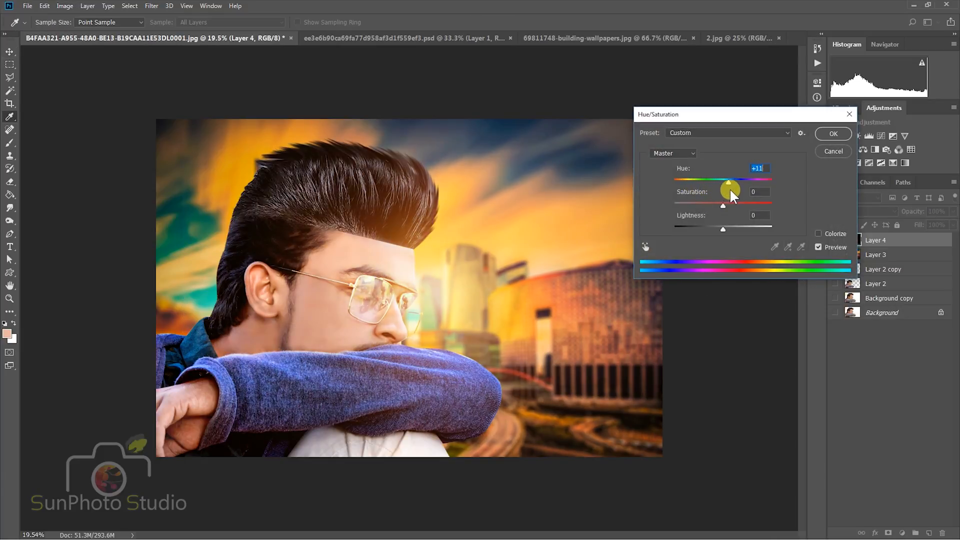
left_click(834, 134)
key("v")
scroll(495, 260, "down", 1)
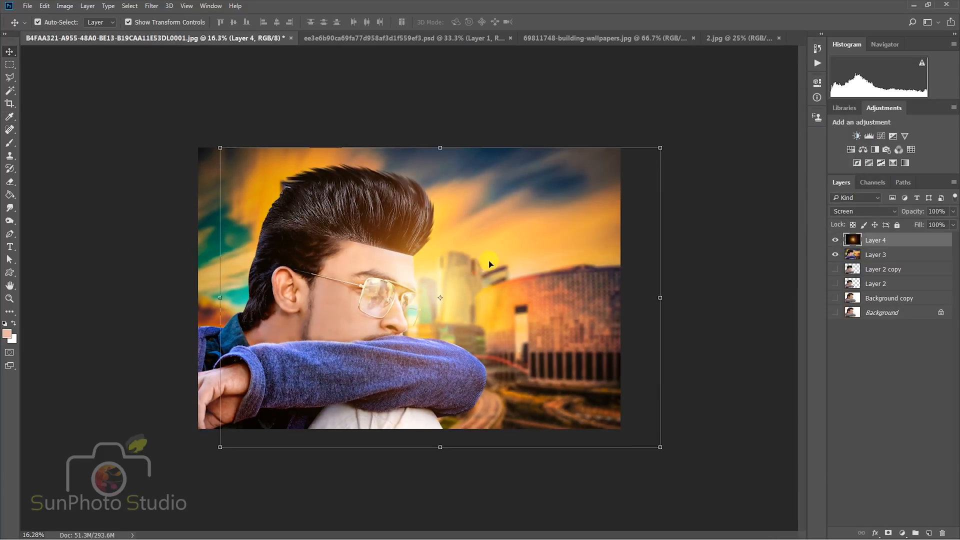
scroll(490, 263, "down", 1)
Group all layers from Layer 4 down to Background copy and duplicate the group
left_click(865, 298, "shift")
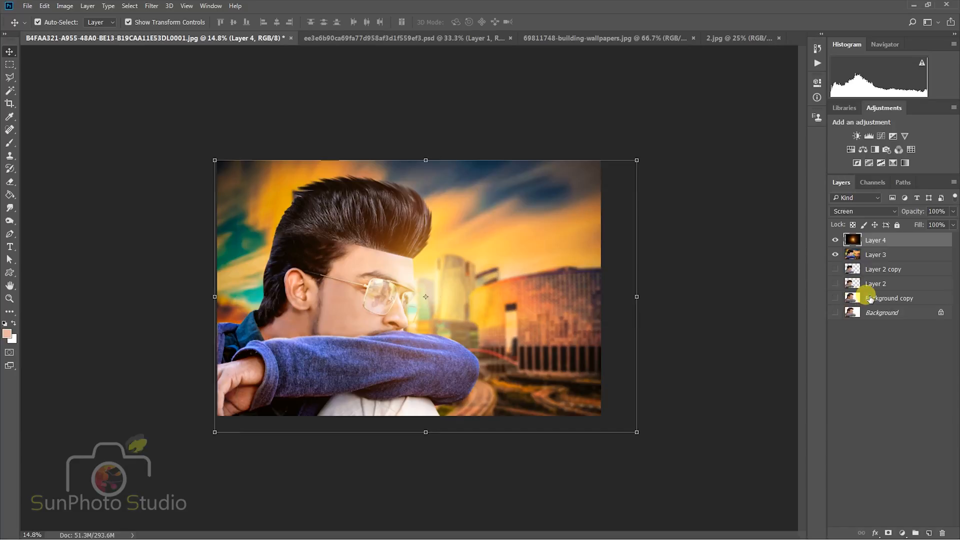
right_click(868, 298)
left_click(770, 394)
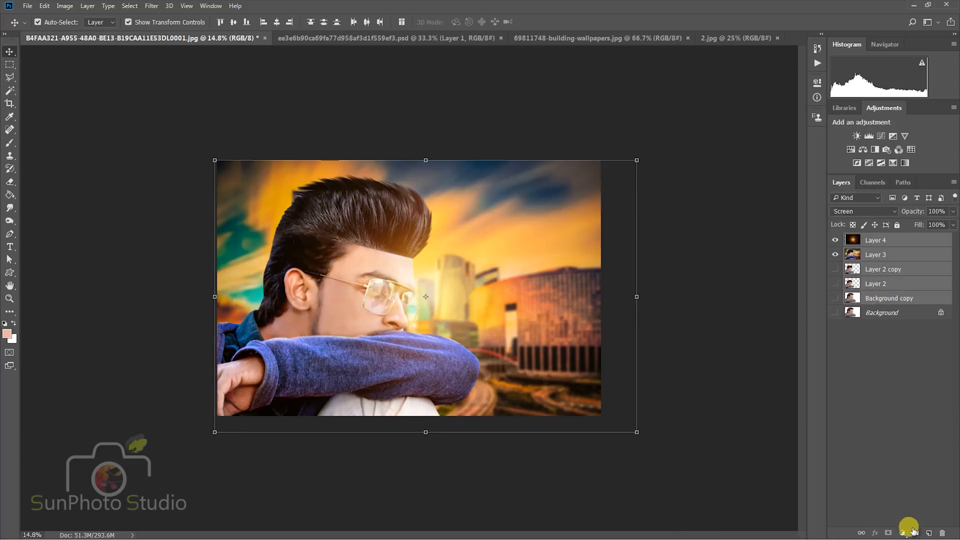
left_click(914, 532)
left_click_drag(890, 239, 929, 532)
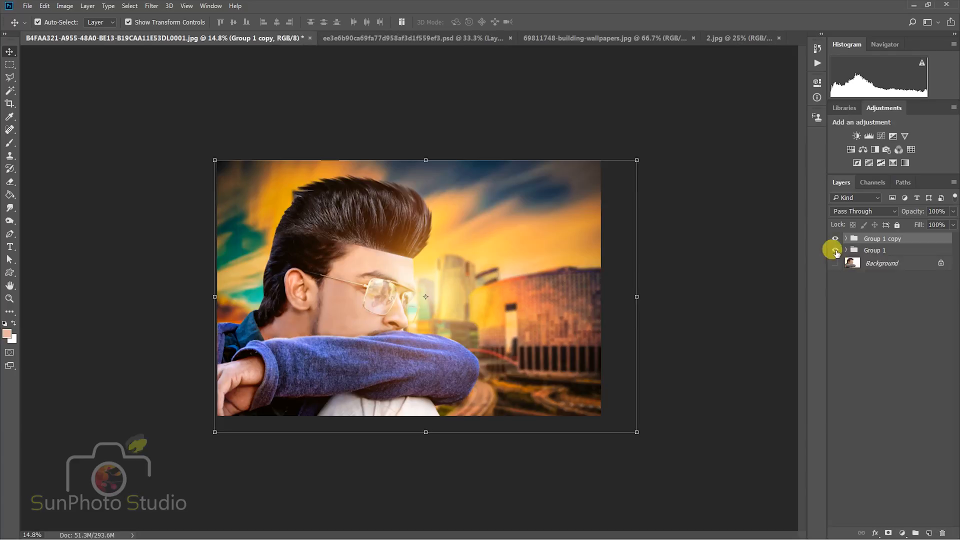
Hide the original group and merge all layers inside the duplicated group into one
left_click(845, 239)
left_click(874, 253)
left_click(876, 310, "shift")
right_click(877, 310)
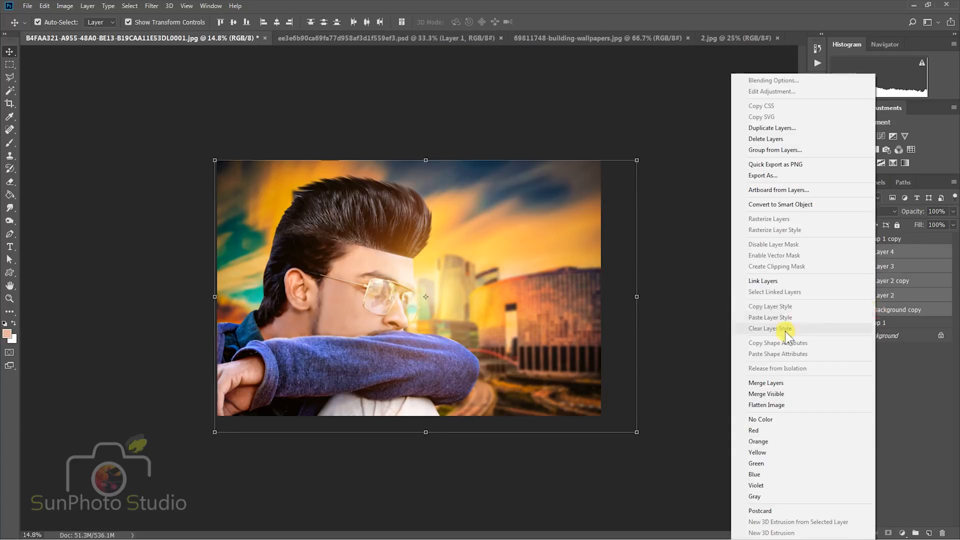
left_click(786, 381)
Apply the Oil Paint filter to the merged layer with all brush settings at 2.0, lighting angle -60 and shine 0.0
left_click(152, 6)
mouse_move(168, 211)
left_click(305, 249)
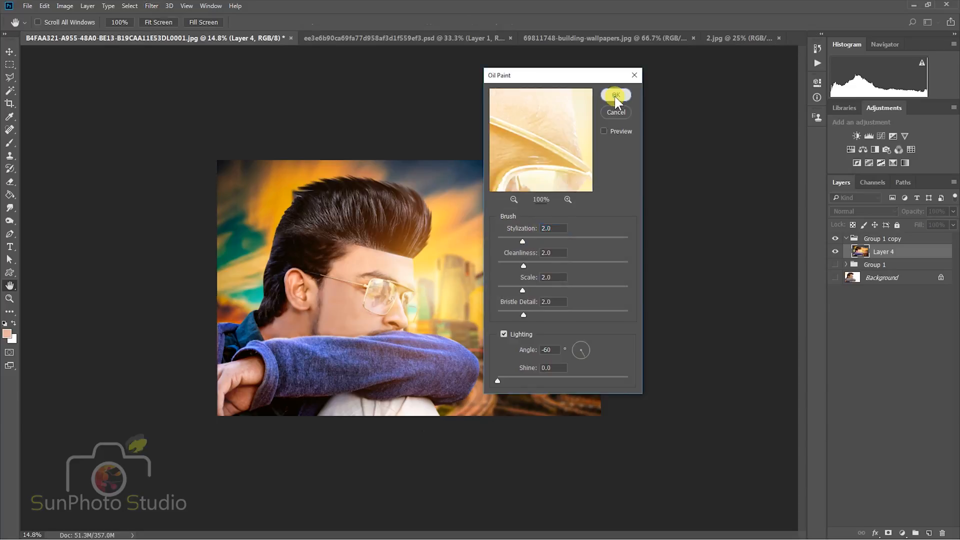
left_click(615, 95)
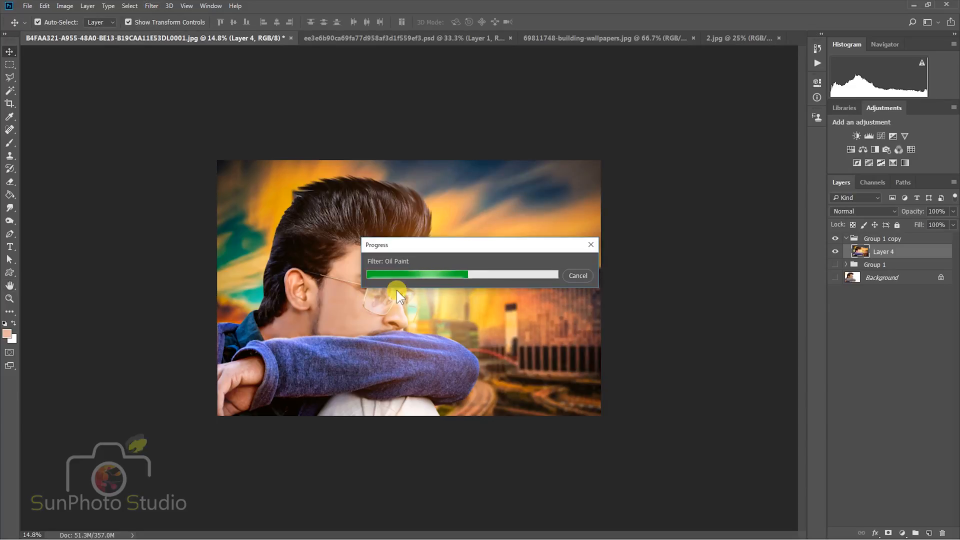
Inspect the oil-painted face and hair up close, and toggle the merged layer's visibility to compare it with the original photo
scroll(404, 290, "up", 3)
scroll(407, 253, "down", 3)
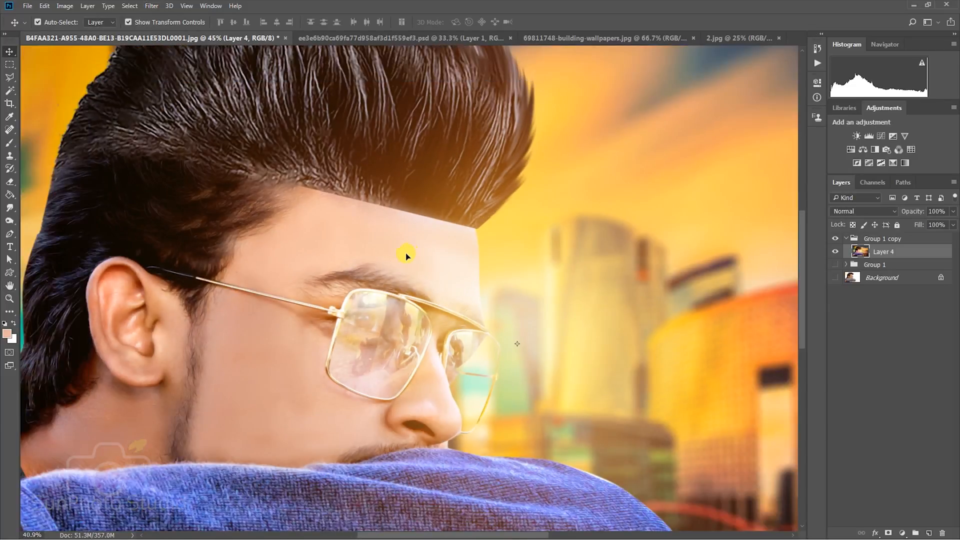
scroll(836, 279, "down", 1)
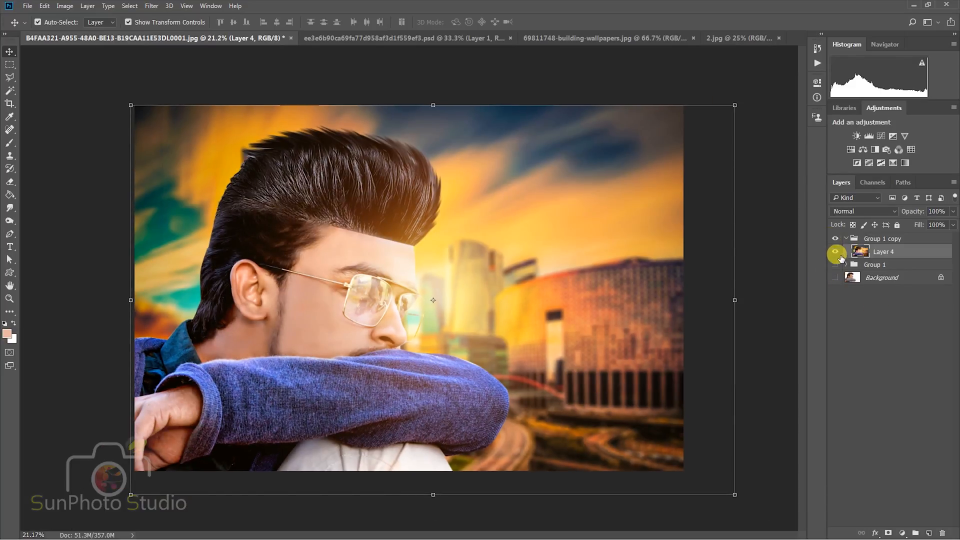
left_click(834, 252)
left_click(835, 252)
left_click(835, 251)
left_click(835, 252)
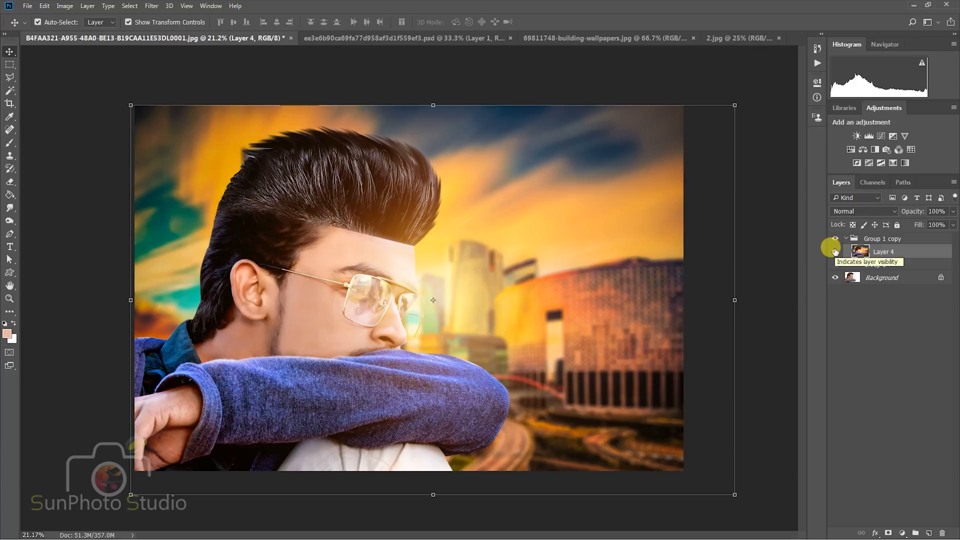